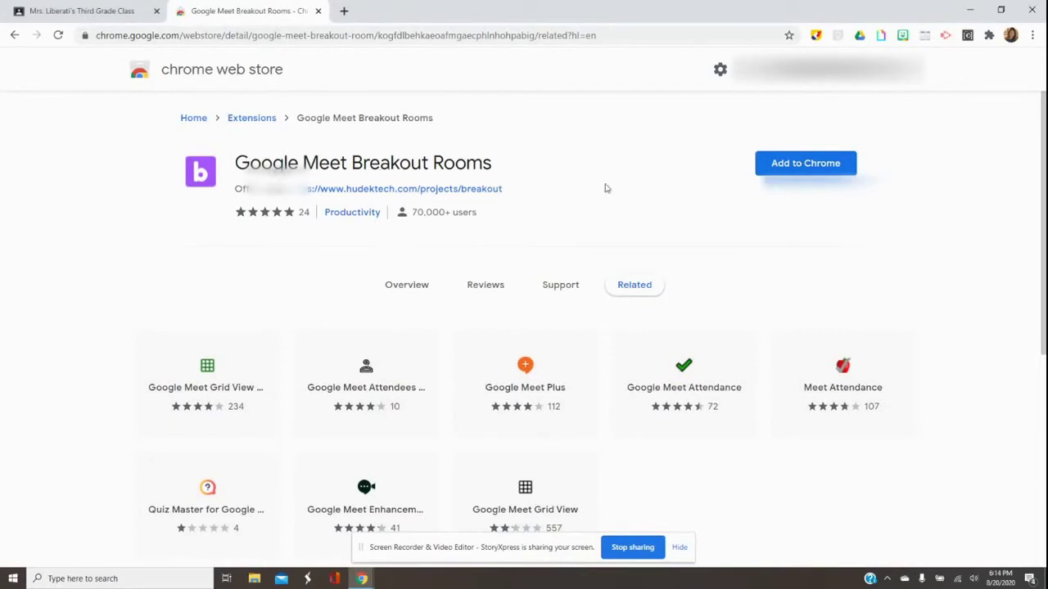
# Install the Google Meet Breakout Rooms extension in Chrome and dismiss the sync suggestion.
pyautogui.click(835, 170)
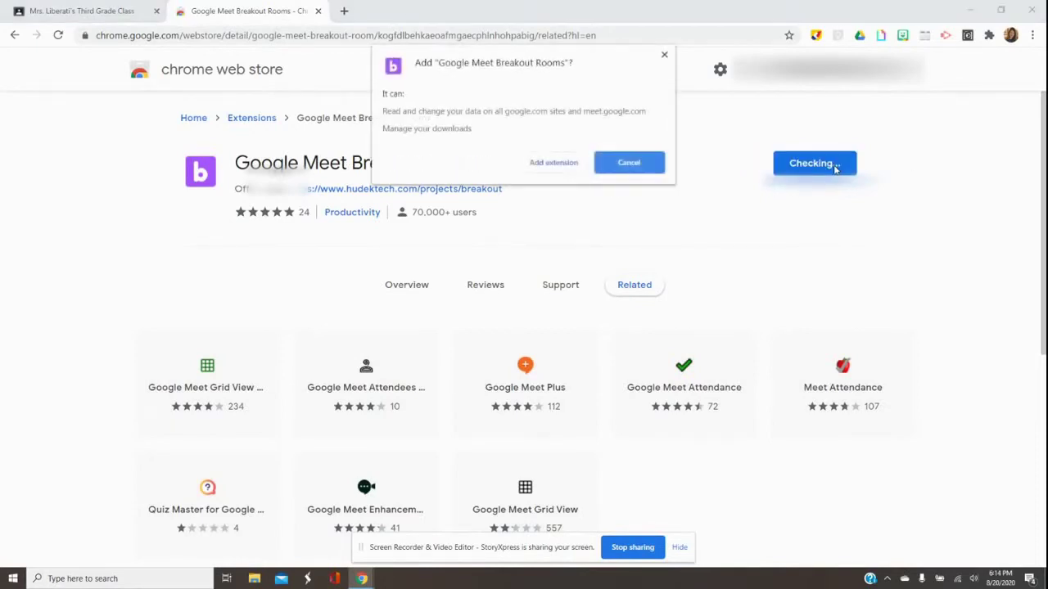
pyautogui.click(545, 170)
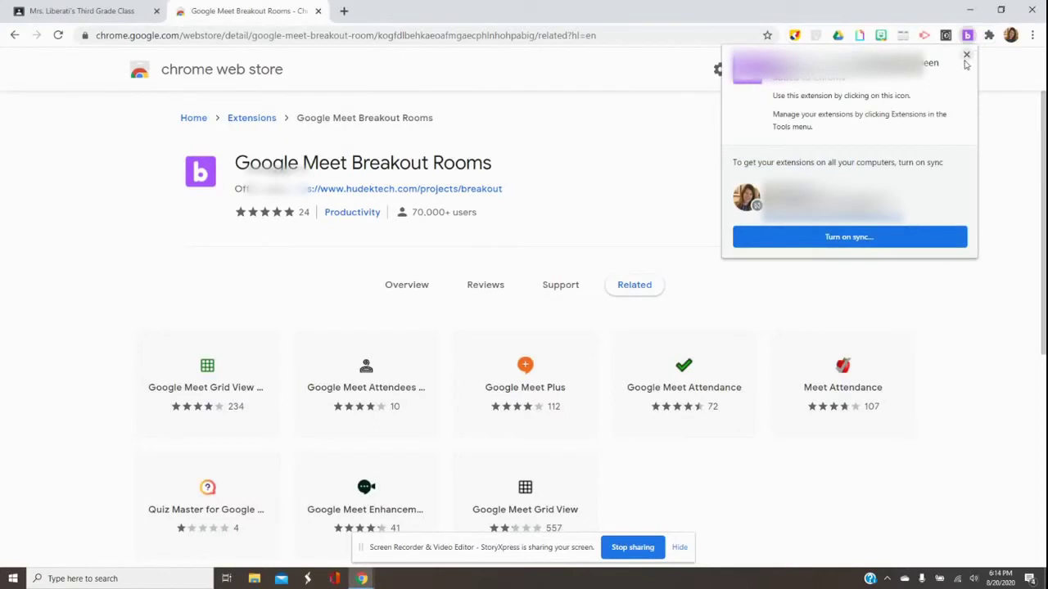
pyautogui.click(967, 57)
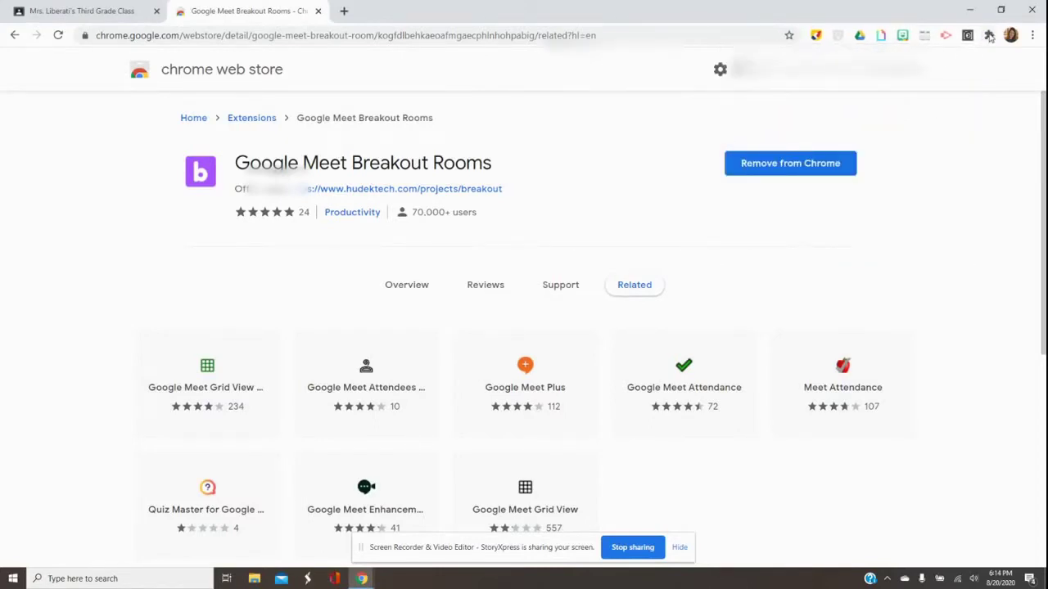
# Pin the Google Meet Breakout Rooms extension to the browser and close the extensions list.
pyautogui.click(989, 37)
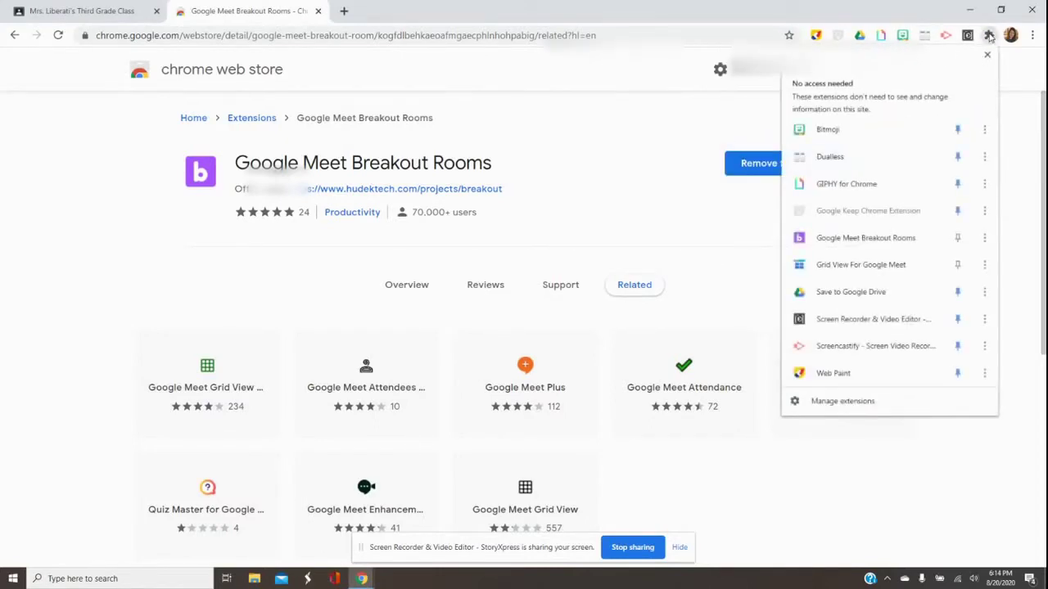
pyautogui.click(958, 238)
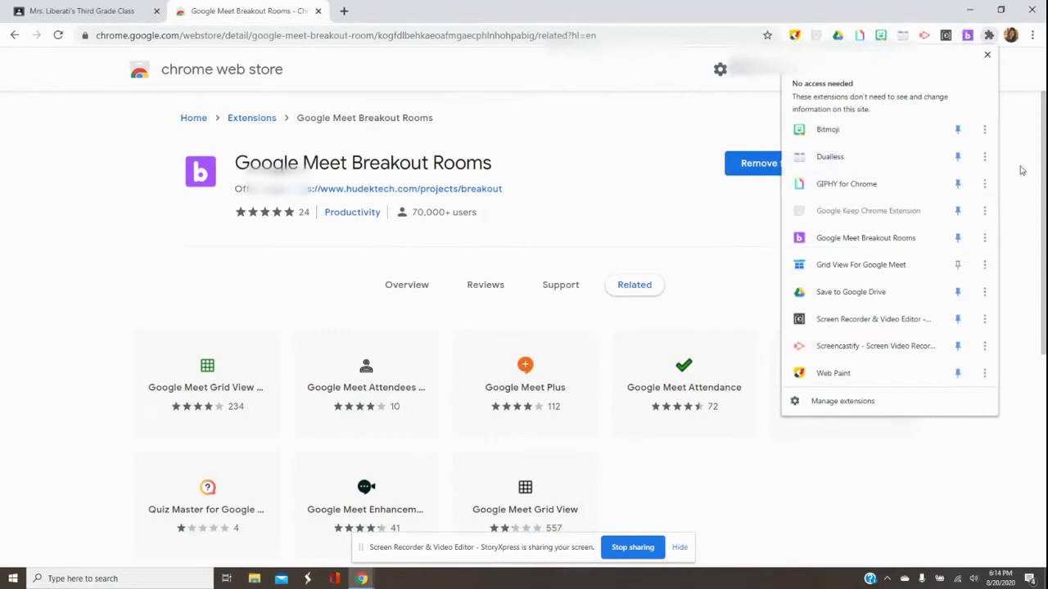
pyautogui.click(988, 55)
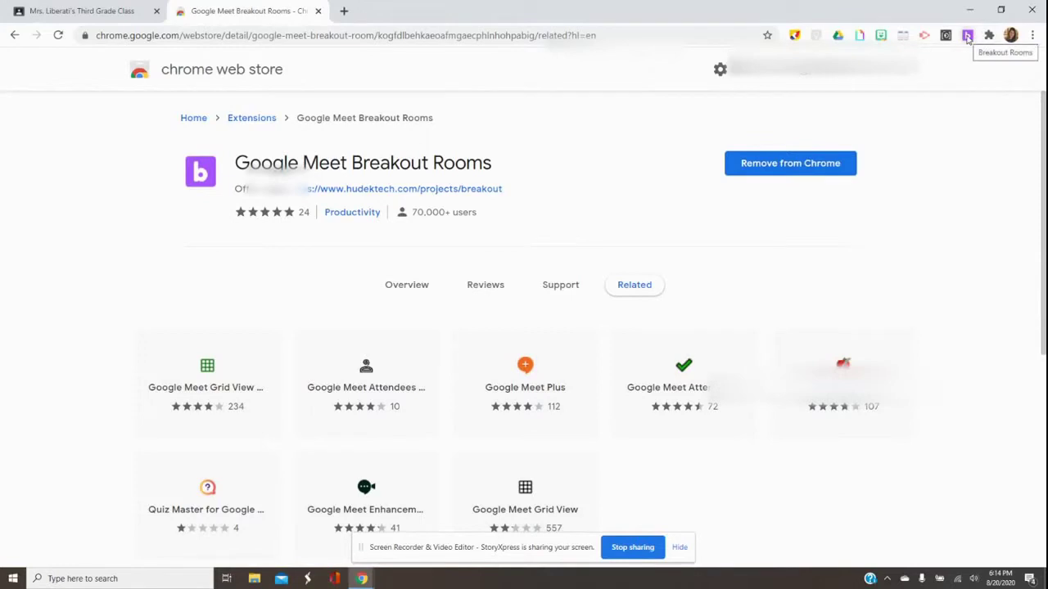
# Open the Breakout Rooms extension's settings and set the rooms display to Tiles: Separate windows.
pyautogui.click(968, 35)
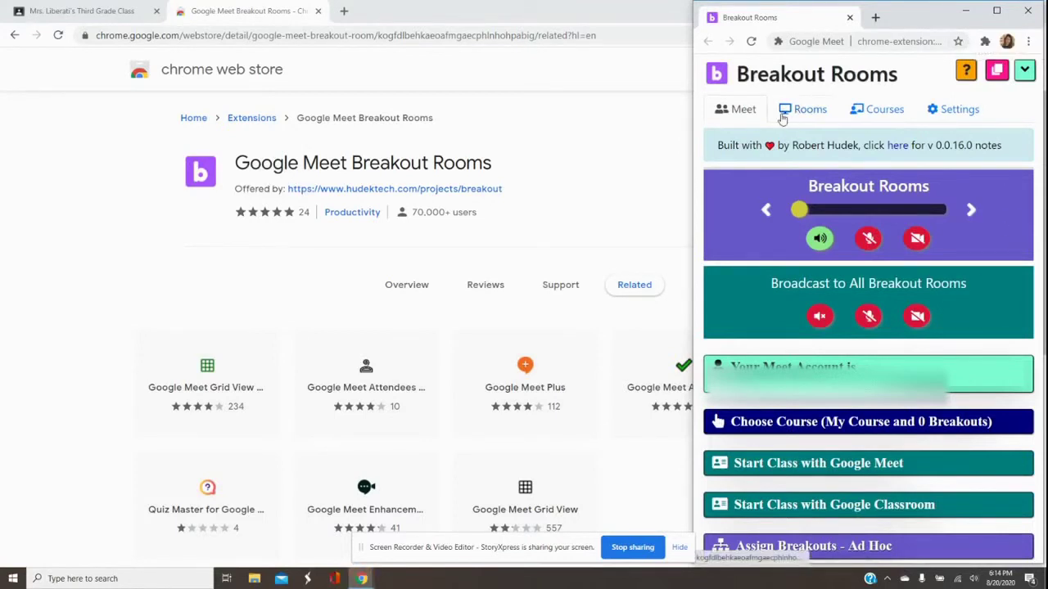
pyautogui.click(968, 116)
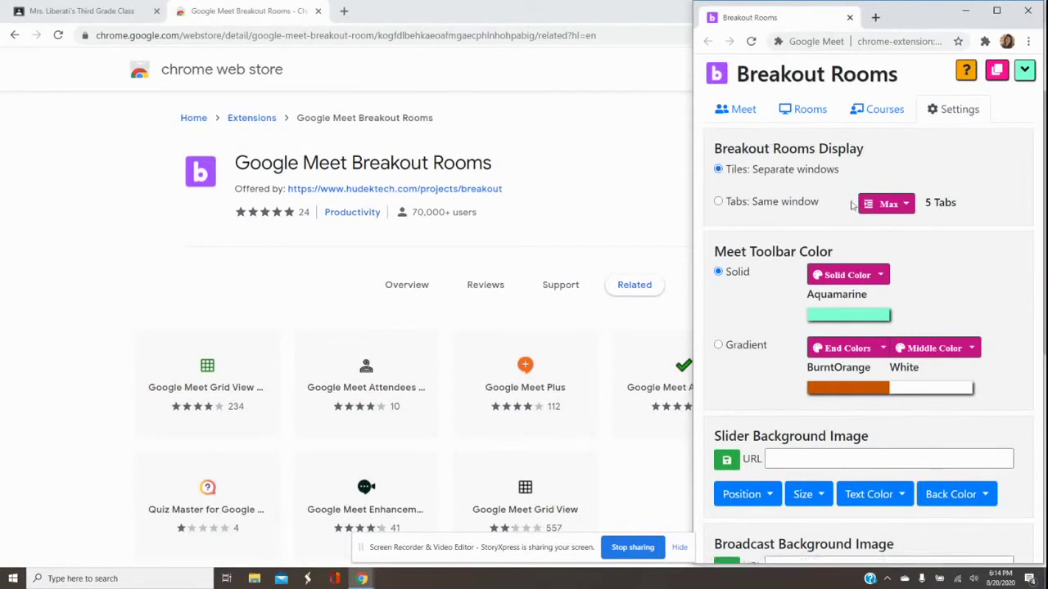
pyautogui.click(720, 204)
pyautogui.click(719, 170)
# Switch the Meet toolbar color to Gradient with Aquamarine as the end color.
pyautogui.click(718, 347)
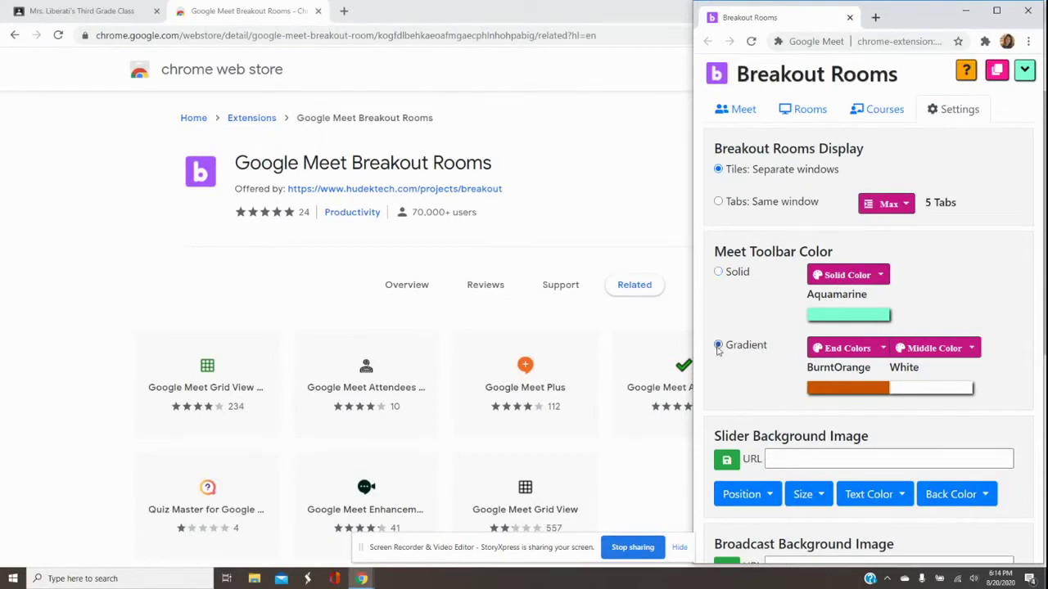
pyautogui.click(825, 350)
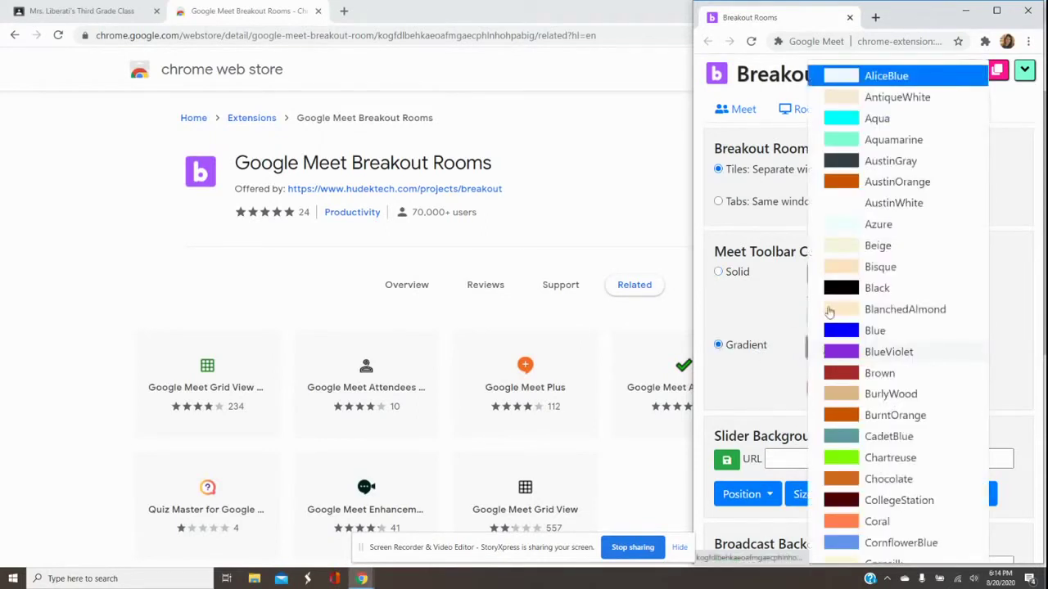
pyautogui.click(901, 137)
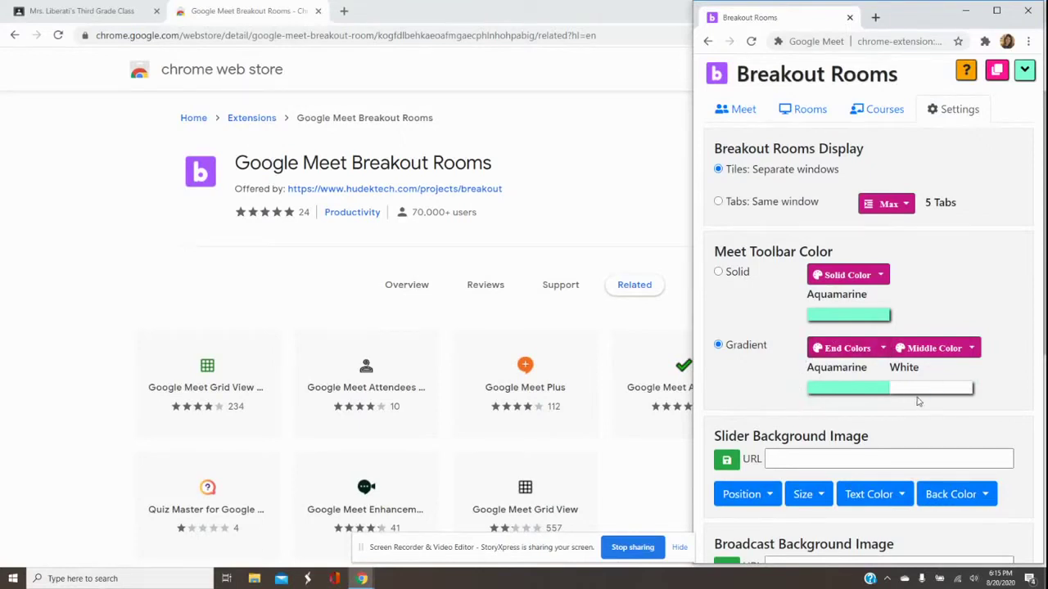
# Set the back color of the slider background to Teal.
pyautogui.scroll(-2, 919, 401)
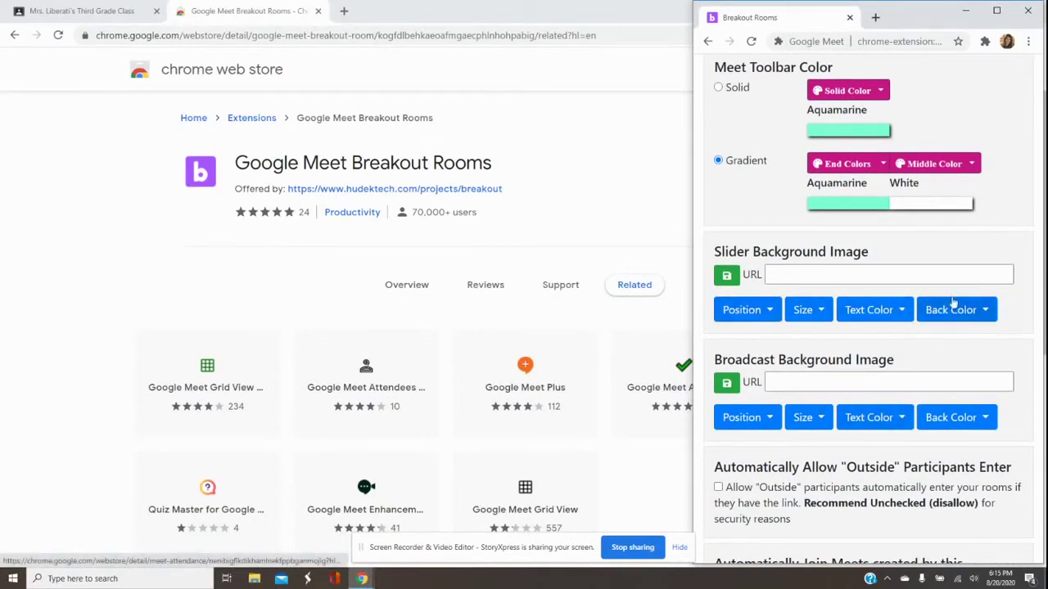
pyautogui.click(987, 312)
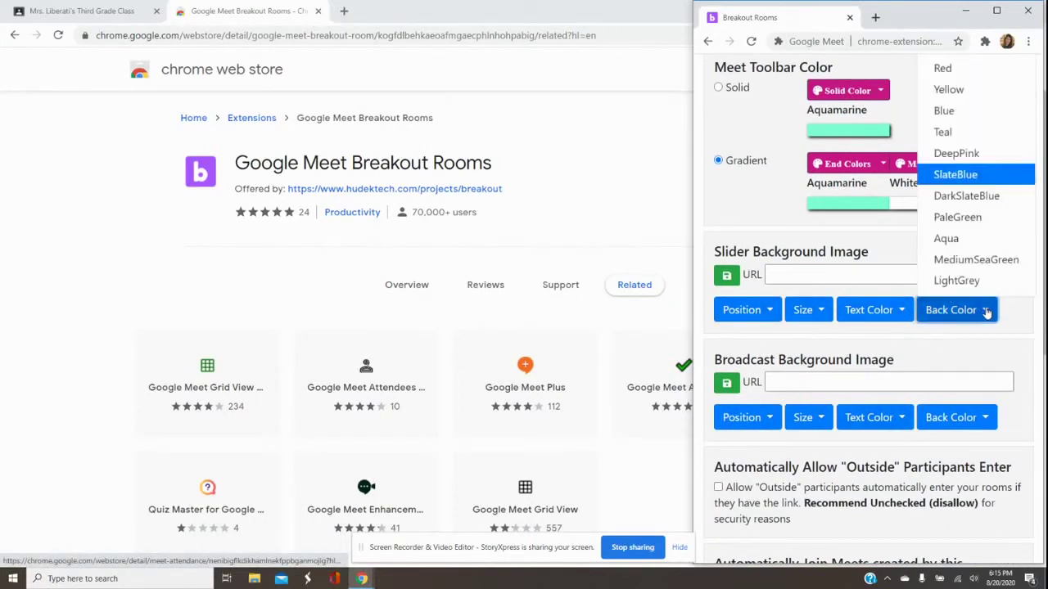
pyautogui.click(945, 133)
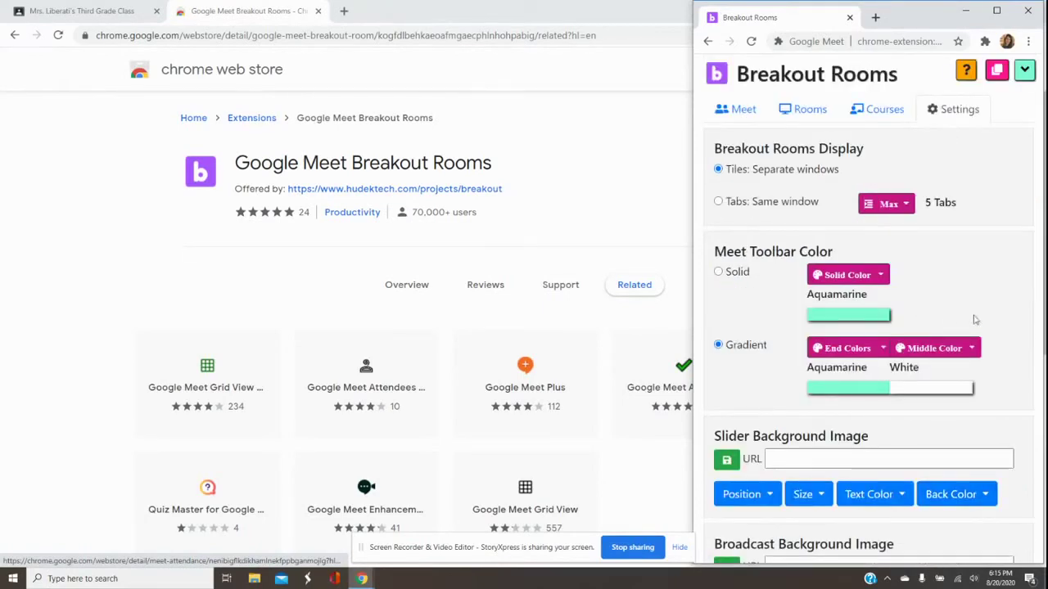
# Set the back color of the broadcast background to Teal.
pyautogui.scroll(-3, 974, 319)
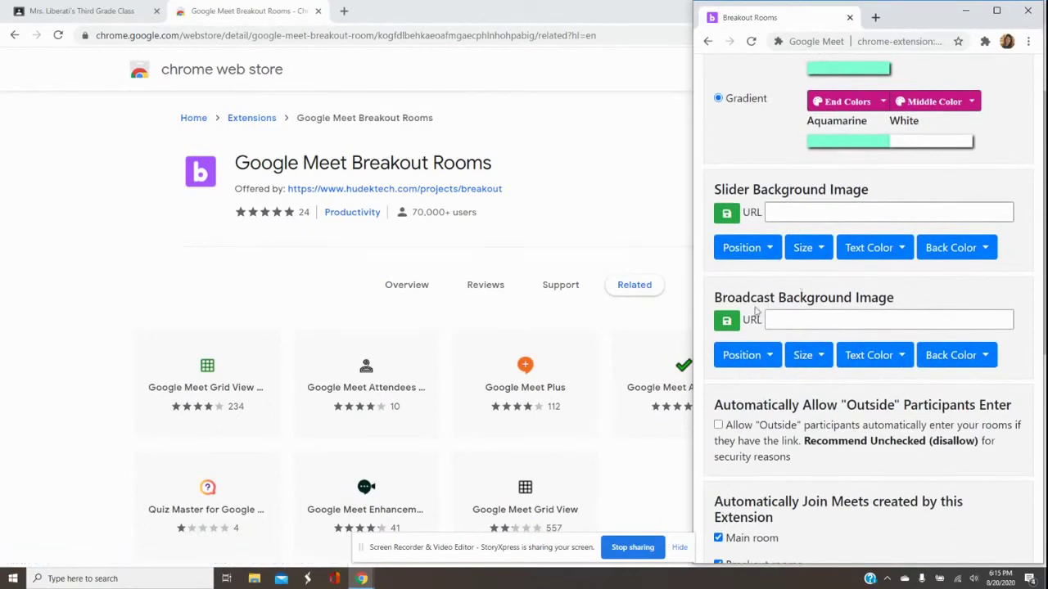
pyautogui.click(964, 355)
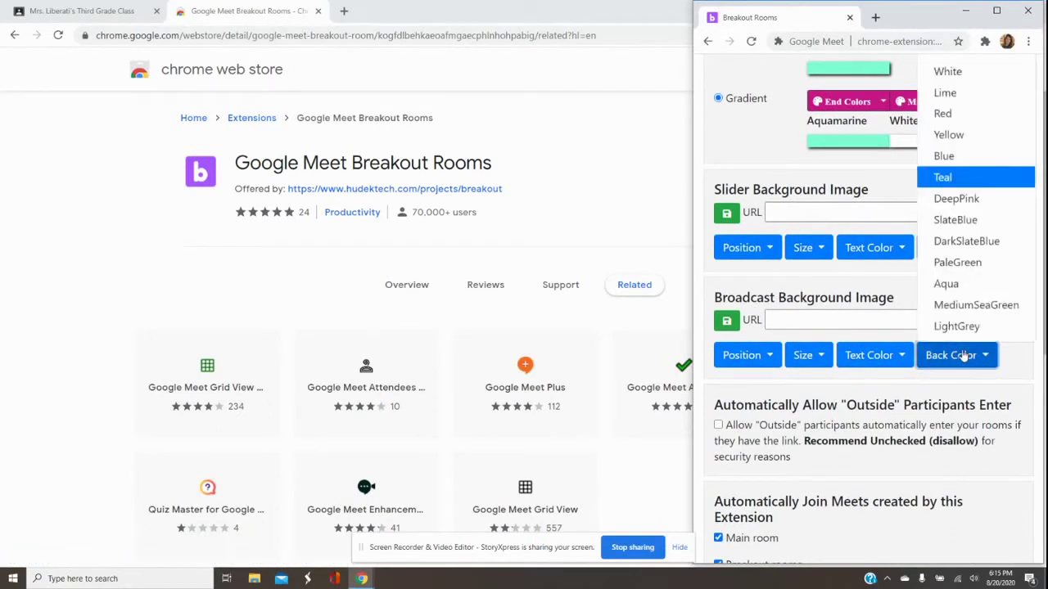
pyautogui.click(965, 178)
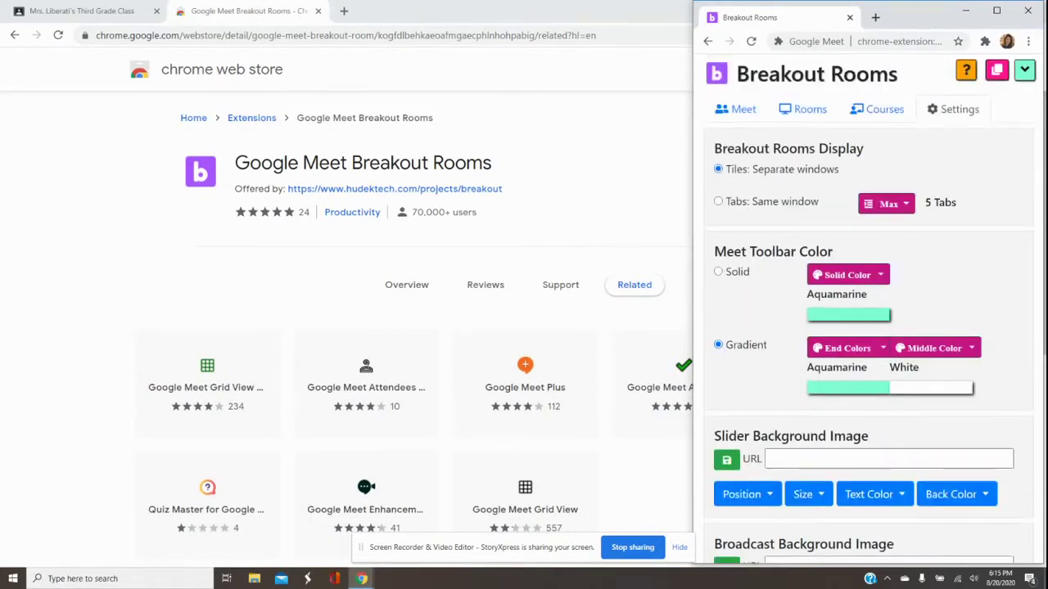
# Review the settings for outside participants, automatically joining Meets and automatically creating new room links.
pyautogui.scroll(-4, 965, 177)
pyautogui.scroll(-1, 867, 311)
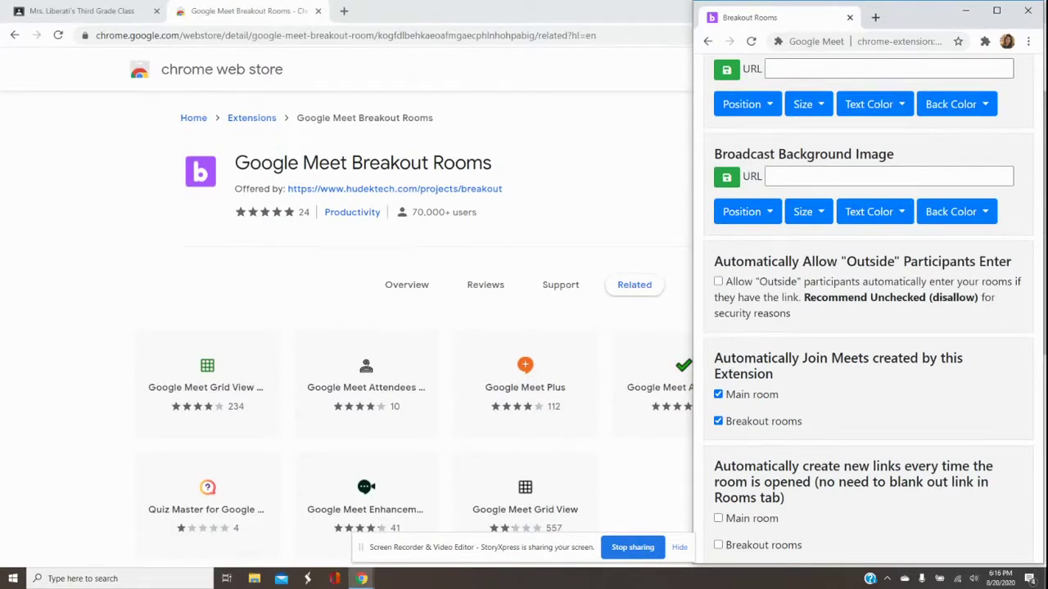
pyautogui.scroll(5, 1003, 85)
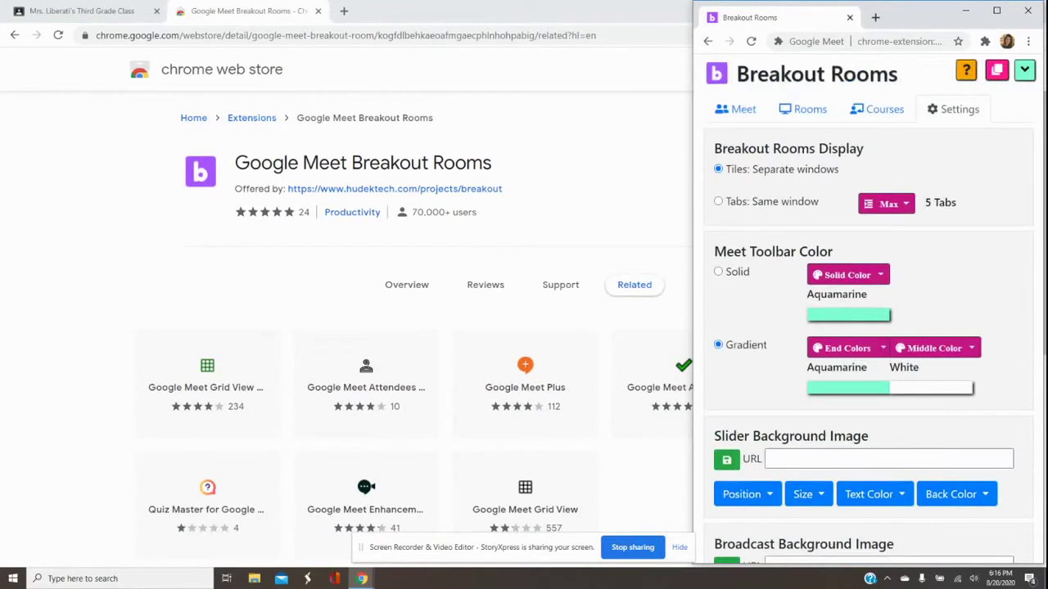
# Rename the default course in the extension's course list as "Main Room".
pyautogui.click(880, 113)
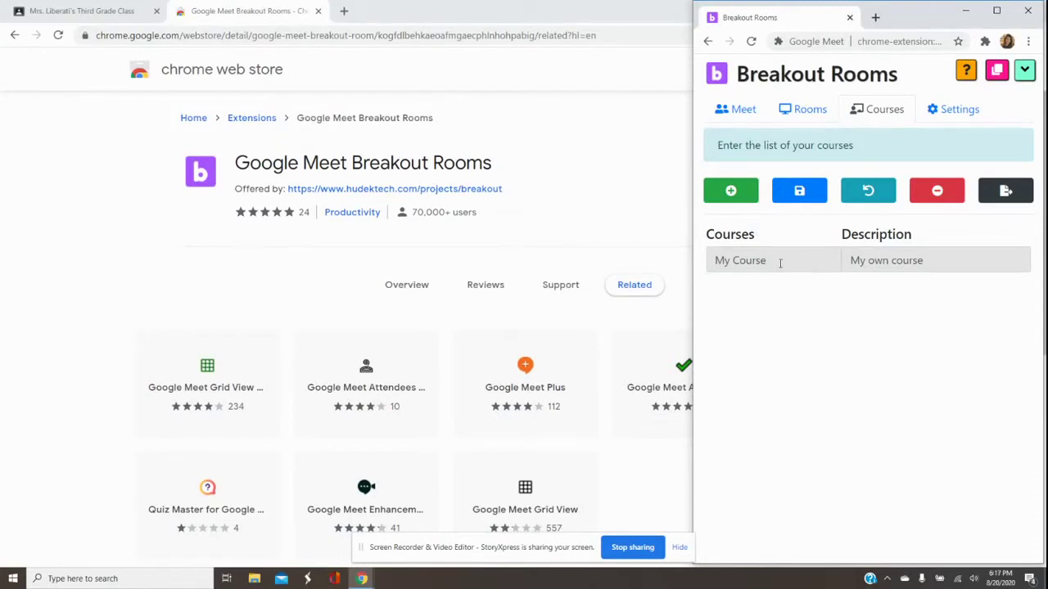
pyautogui.click(769, 260)
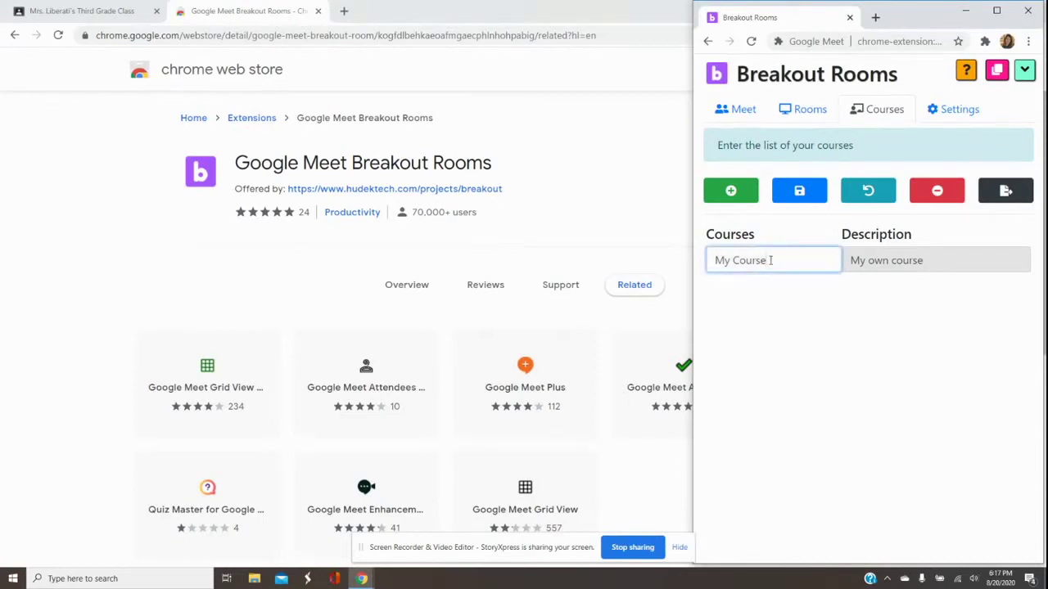
pyautogui.press('BackSpace')
pyautogui.press('BackSpace')
pyautogui.press('BackSpace')
pyautogui.press('BackSpace')
pyautogui.press('BackSpace')
pyautogui.press('BackSpace')
pyautogui.press('BackSpace')
pyautogui.press('BackSpace')
pyautogui.press('BackSpace')
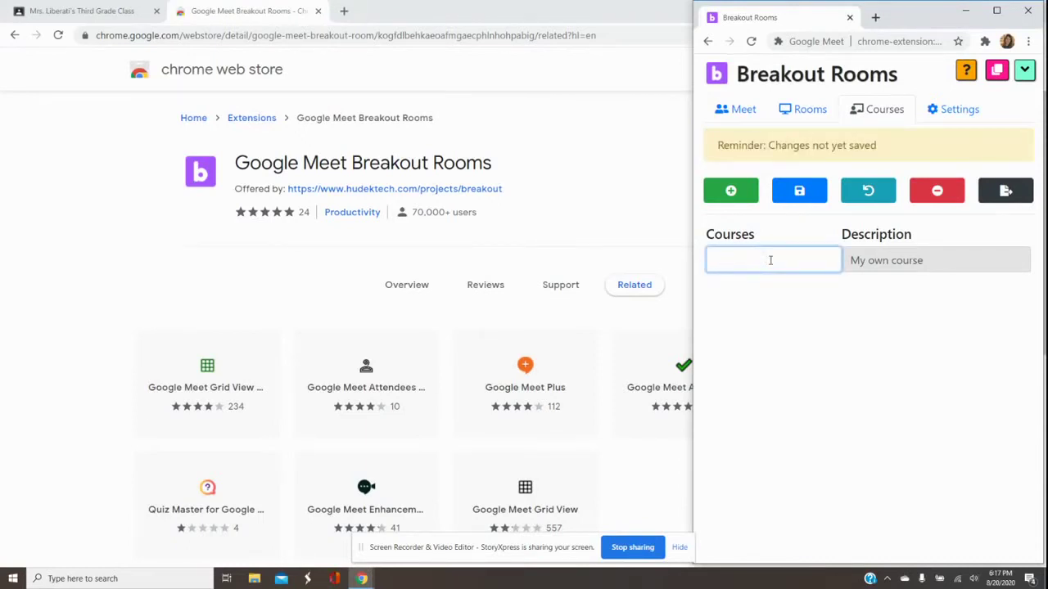
pyautogui.write('Main Room')
# Replace the Main Room course's description with "Whole Group Lessons" and save the course list.
pyautogui.click(933, 260)
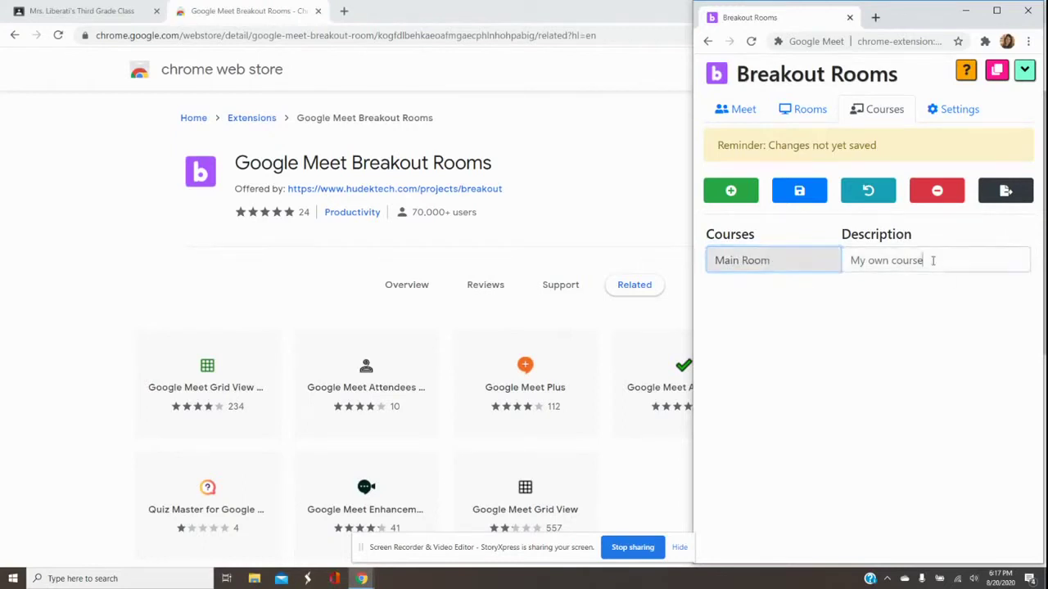
pyautogui.press('BackSpace')
pyautogui.press('BackSpace')
pyautogui.press('BackSpace')
pyautogui.press('BackSpace')
pyautogui.press('BackSpace')
pyautogui.press('BackSpace')
pyautogui.press('BackSpace')
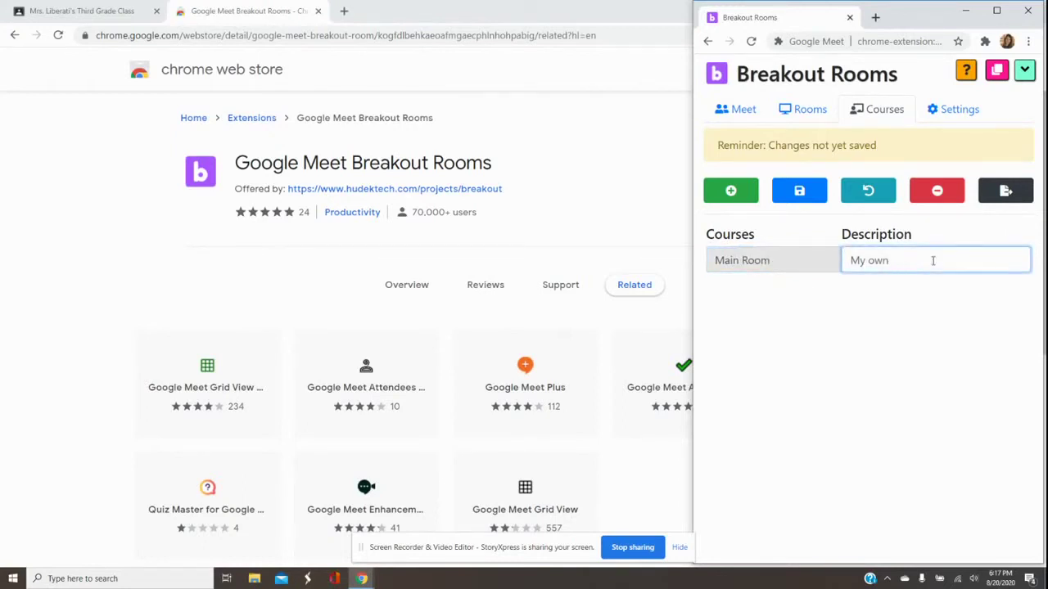
pyautogui.press('BackSpace')
pyautogui.press('BackSpace')
pyautogui.press('BackSpace')
pyautogui.press('BackSpace')
pyautogui.press('BackSpace')
pyautogui.press('BackSpace')
pyautogui.write('Group Lessons')
pyautogui.click(848, 261)
pyautogui.write('Whole')
pyautogui.click(800, 195)
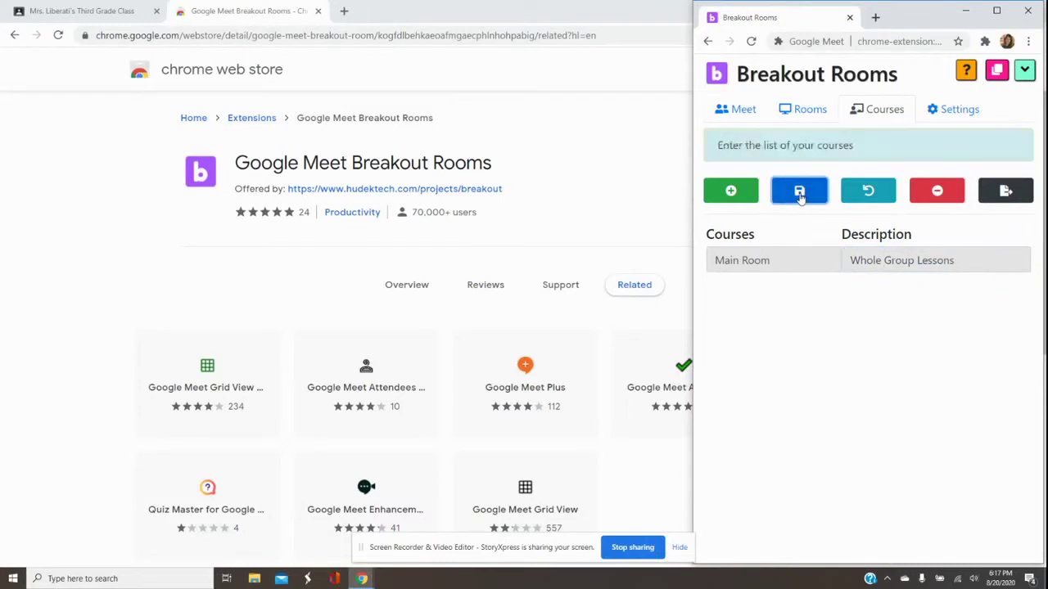
pyautogui.click(731, 192)
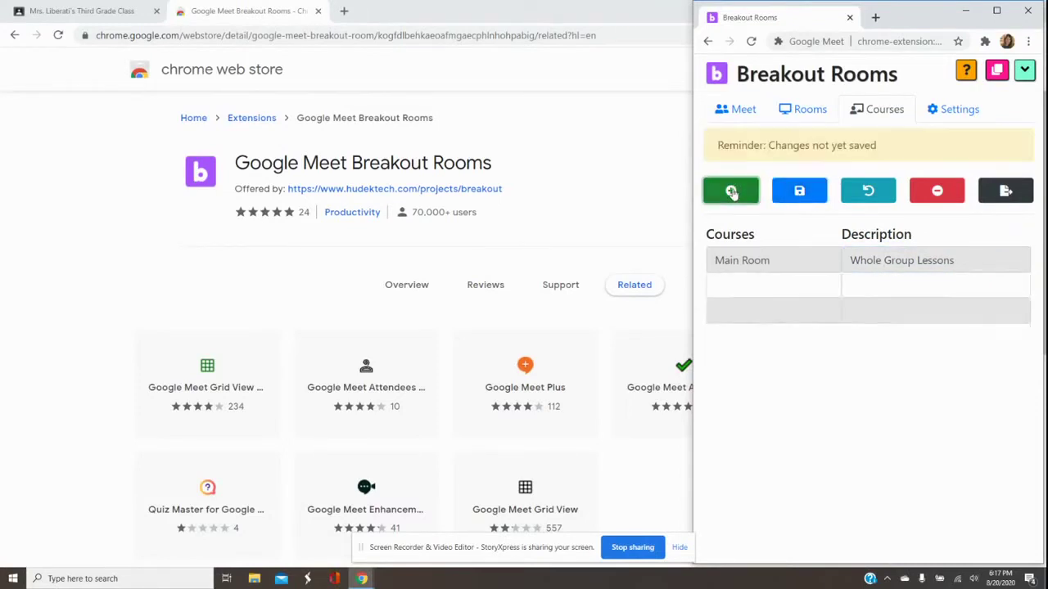
pyautogui.click(945, 190)
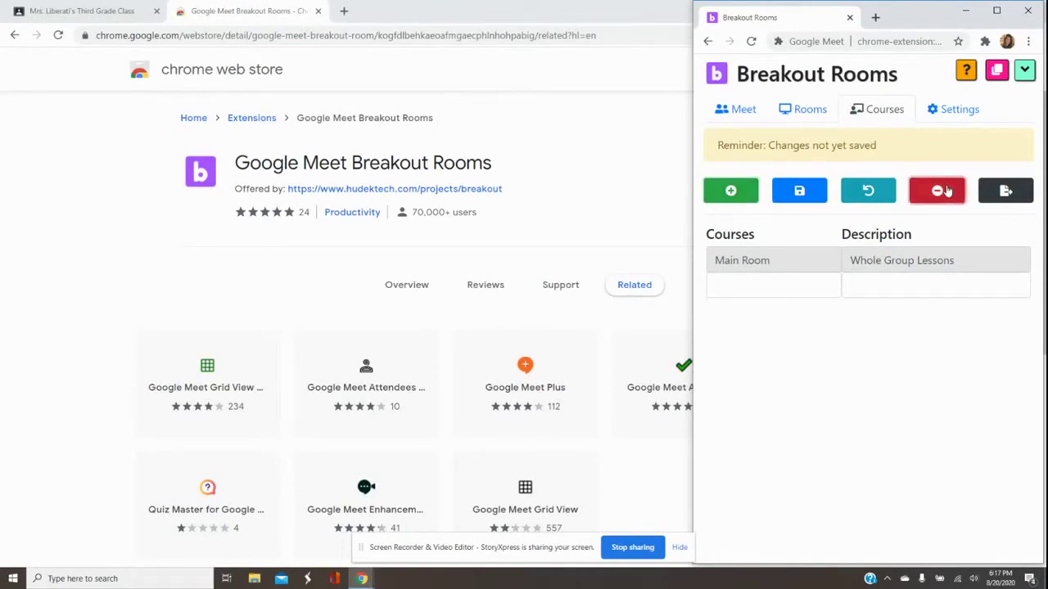
pyautogui.click(945, 191)
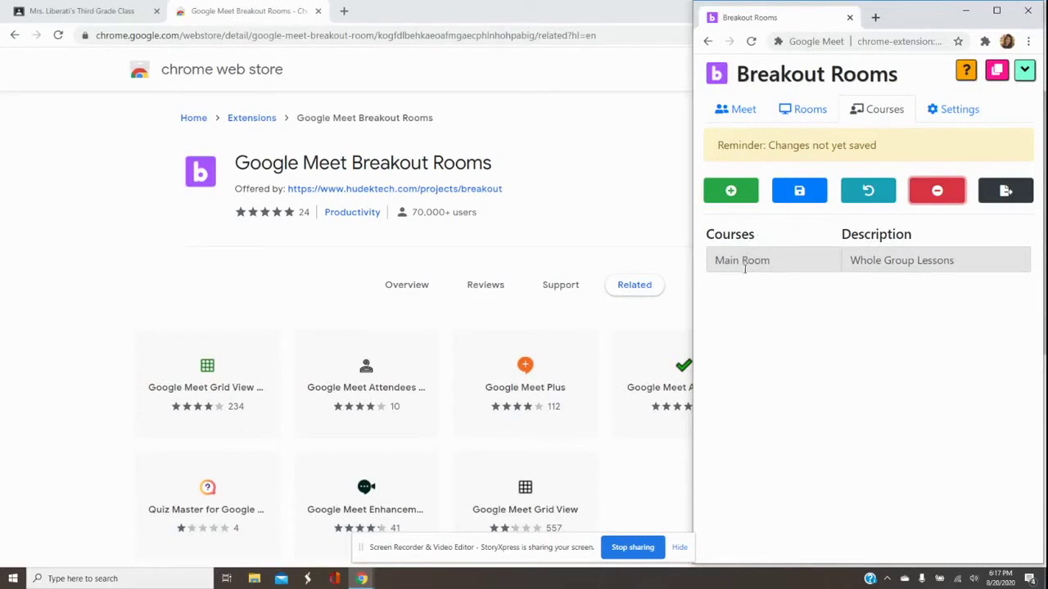
pyautogui.click(799, 190)
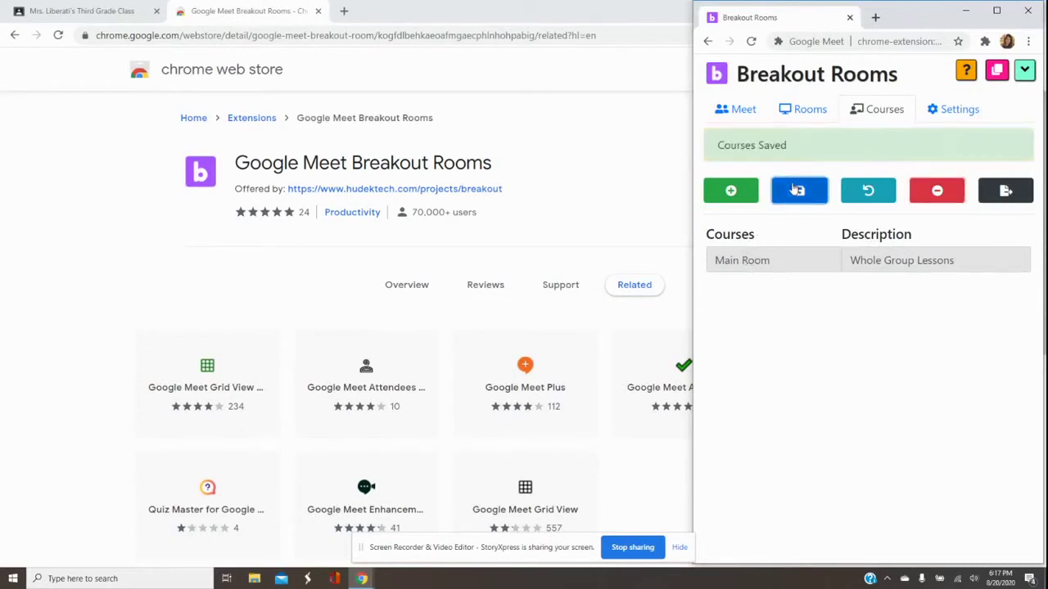
# Open the room list and choose the Main Room course.
pyautogui.click(799, 112)
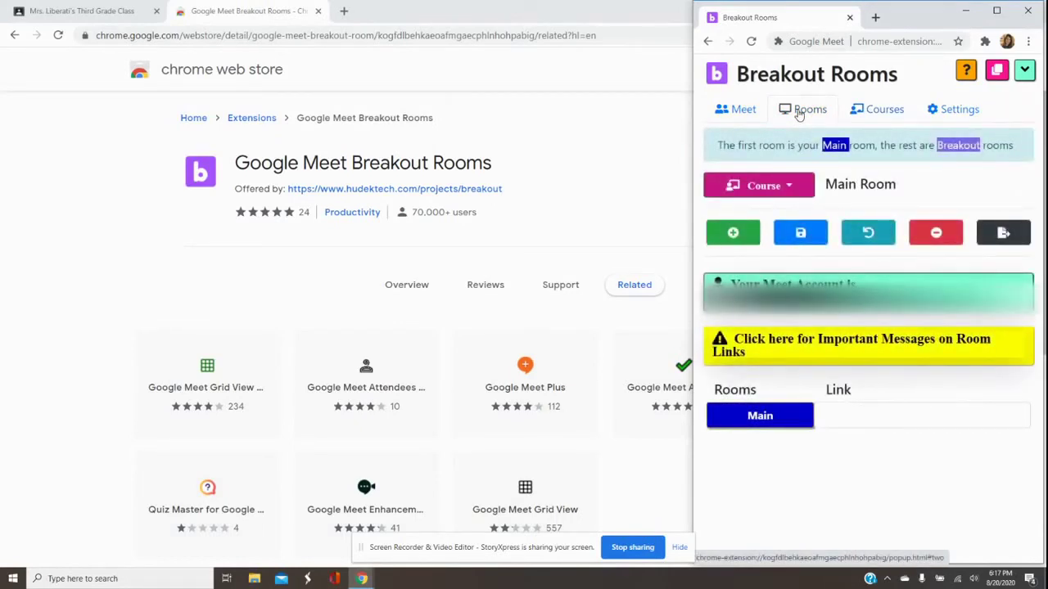
pyautogui.click(796, 189)
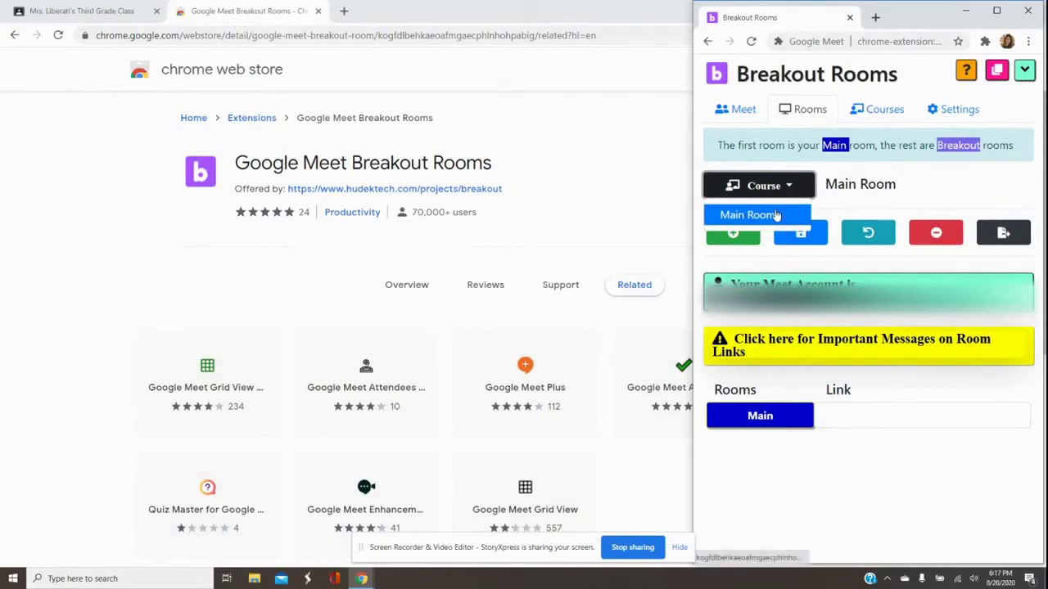
pyautogui.click(776, 215)
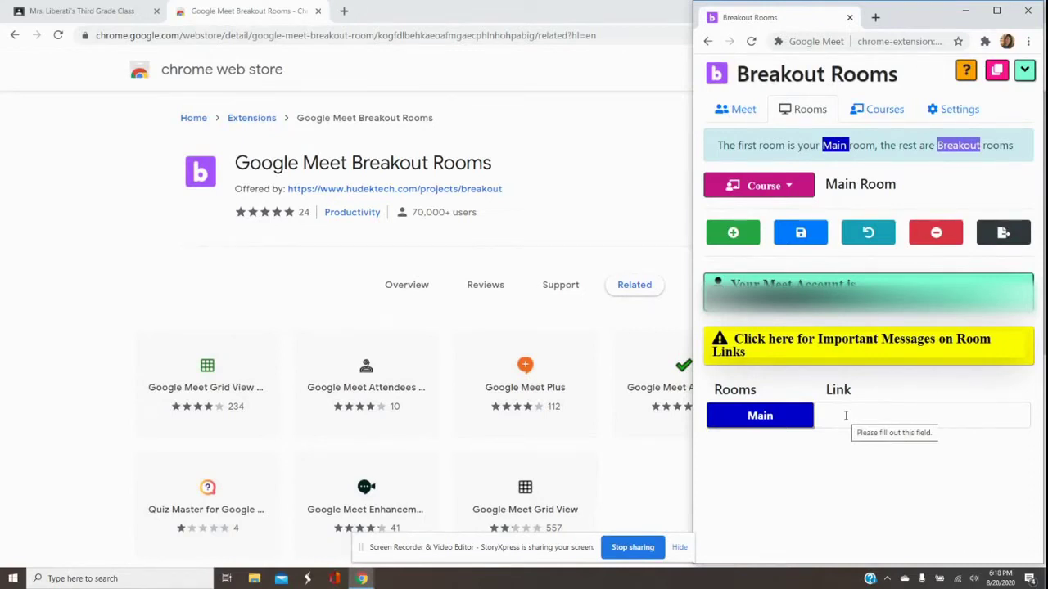
# Close the Chrome Web Store page and copy the Meet link address from the Google Classroom third grade class header.
pyautogui.click(318, 10)
pyautogui.click(318, 11)
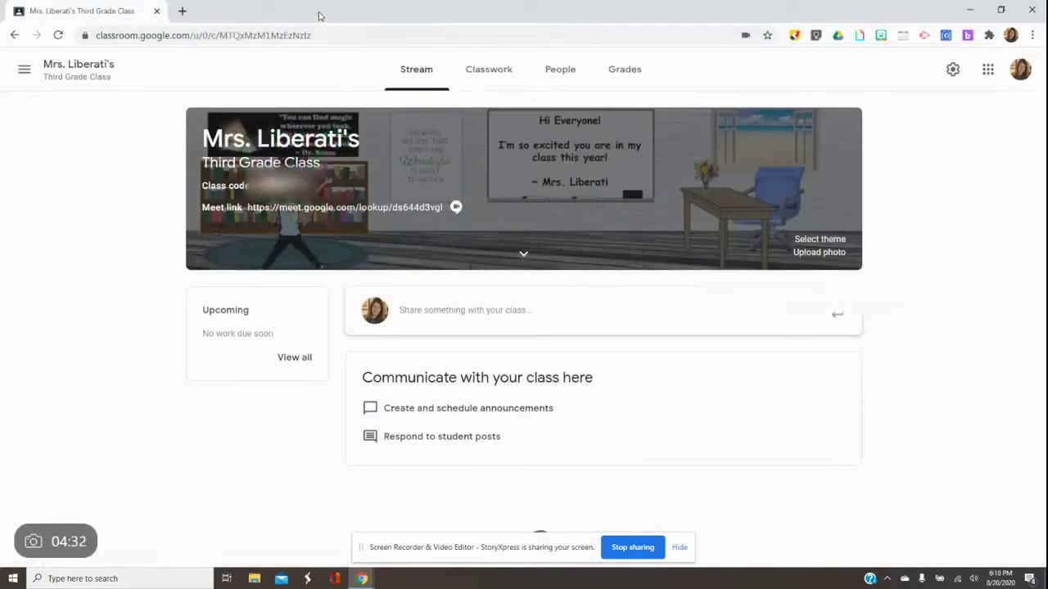
pyautogui.rightClick(321, 208)
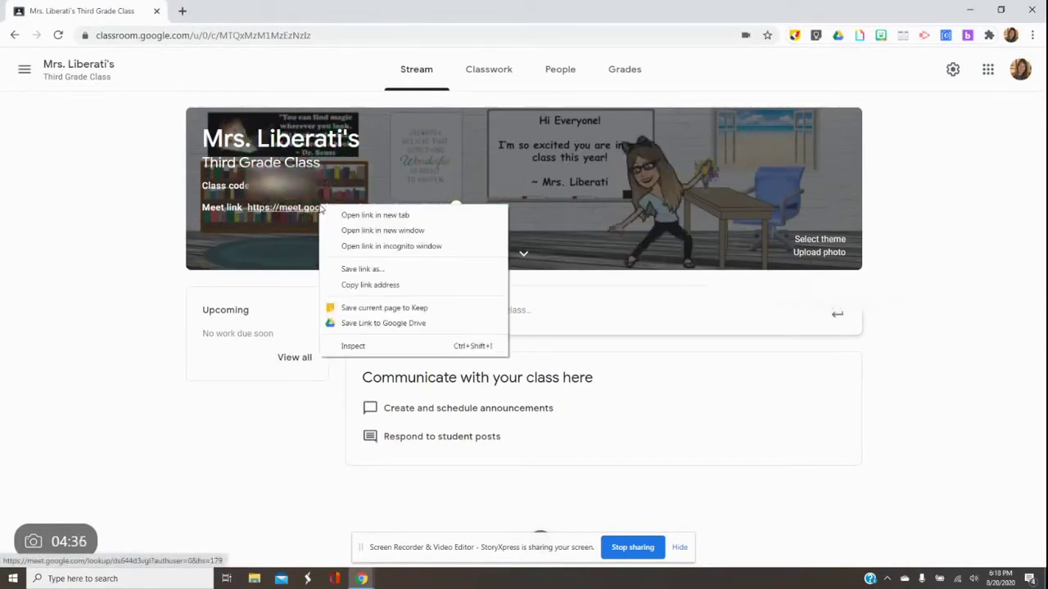
pyautogui.click(370, 284)
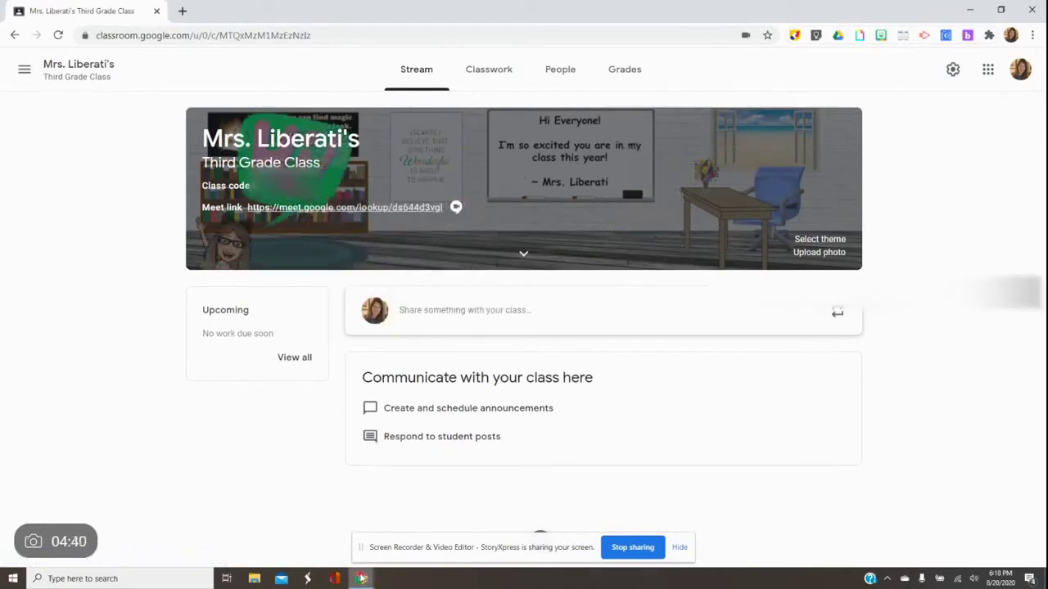
# Switch to the Breakout Rooms window, paste the copied Meet link as the Main room's link and save the room links.
pyautogui.moveTo(361, 578)
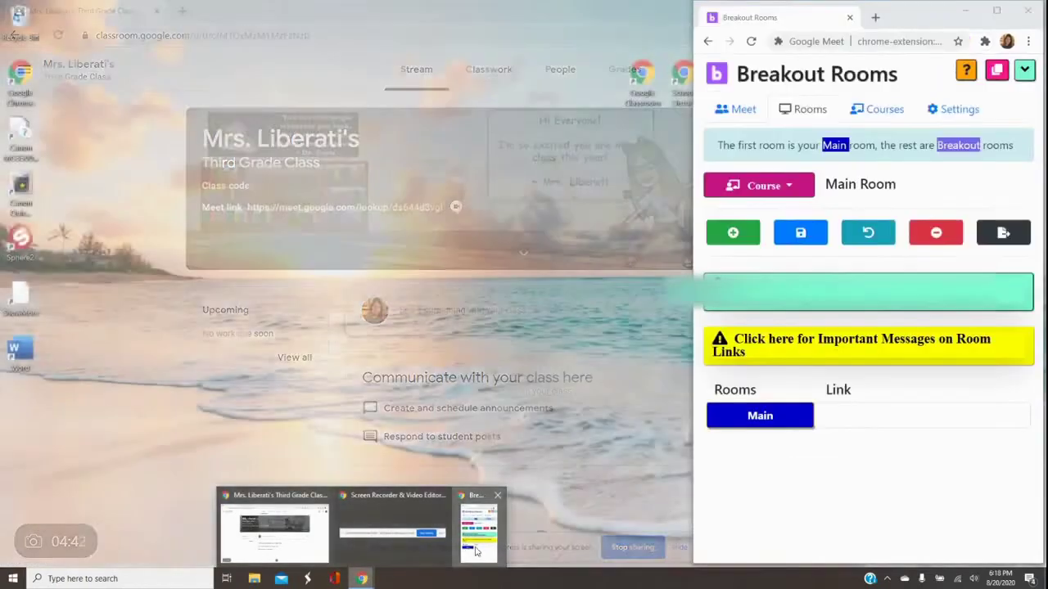
pyautogui.click(477, 552)
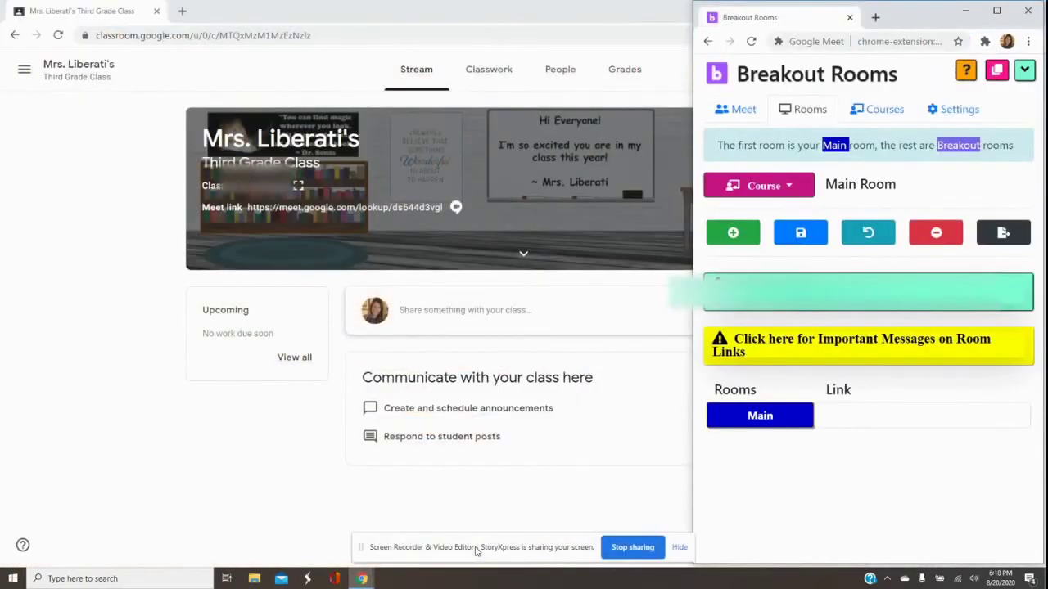
pyautogui.click(846, 415)
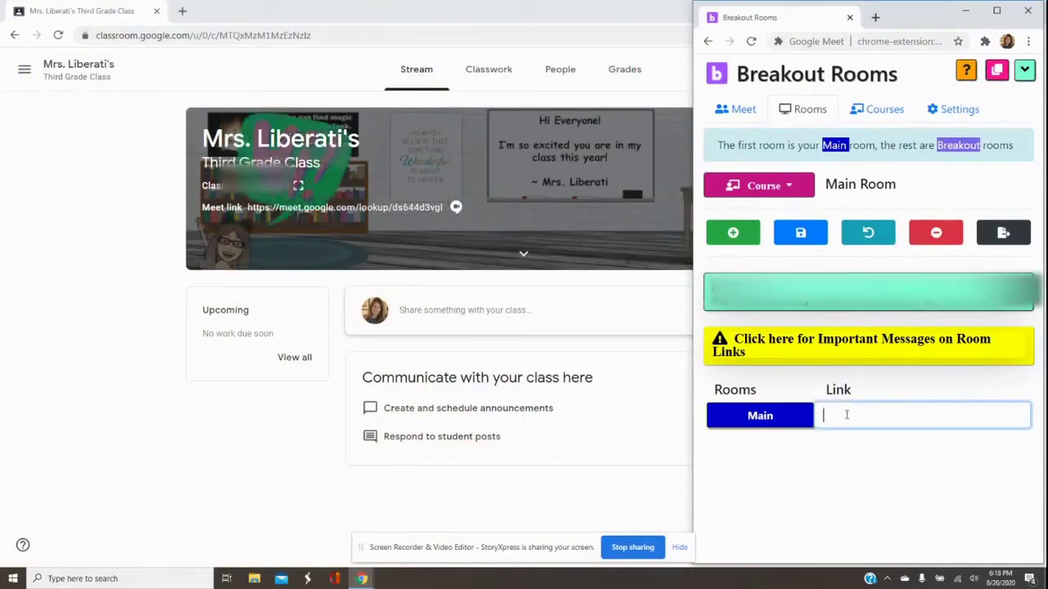
pyautogui.rightClick(847, 415)
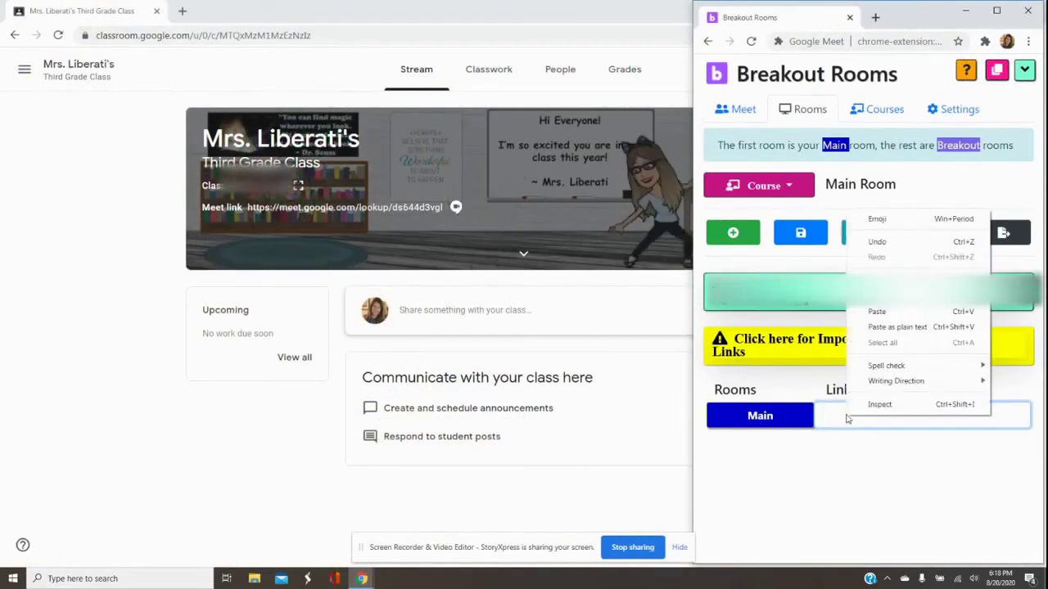
pyautogui.click(891, 314)
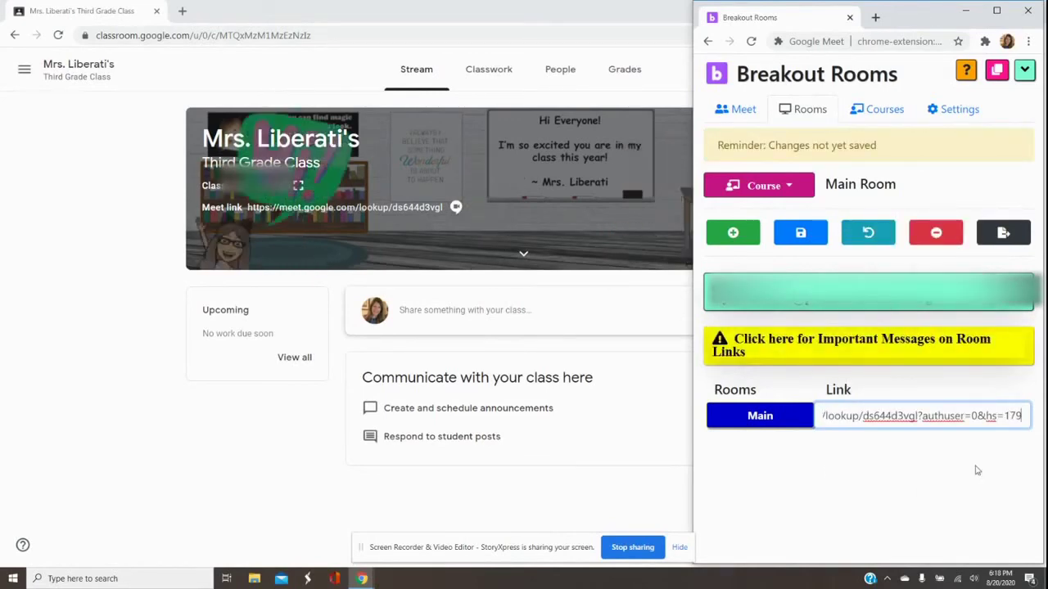
pyautogui.click(807, 236)
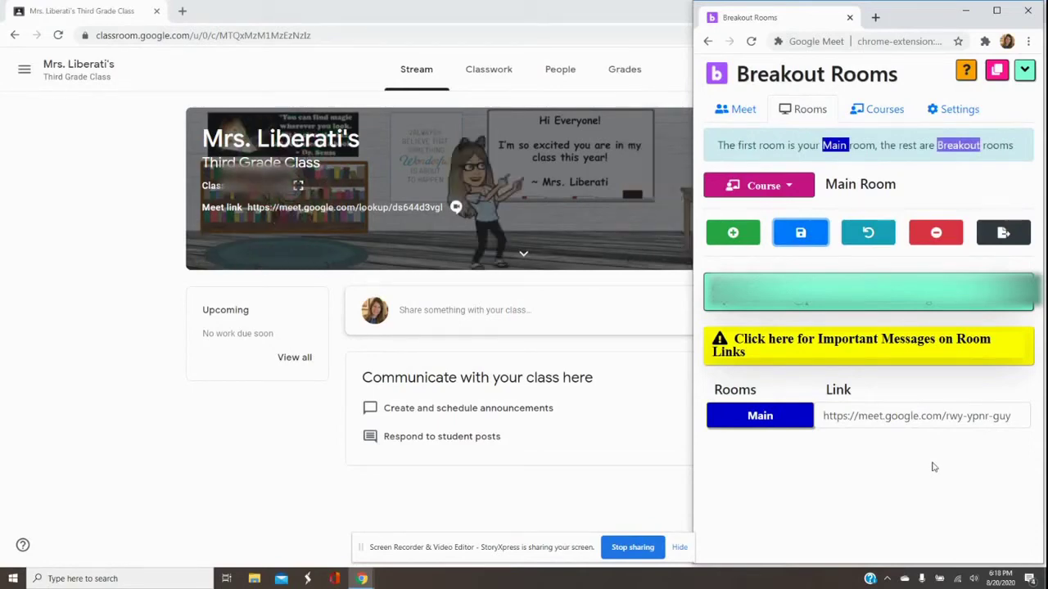
pyautogui.moveTo(934, 468); pyautogui.dragTo(860, 377)
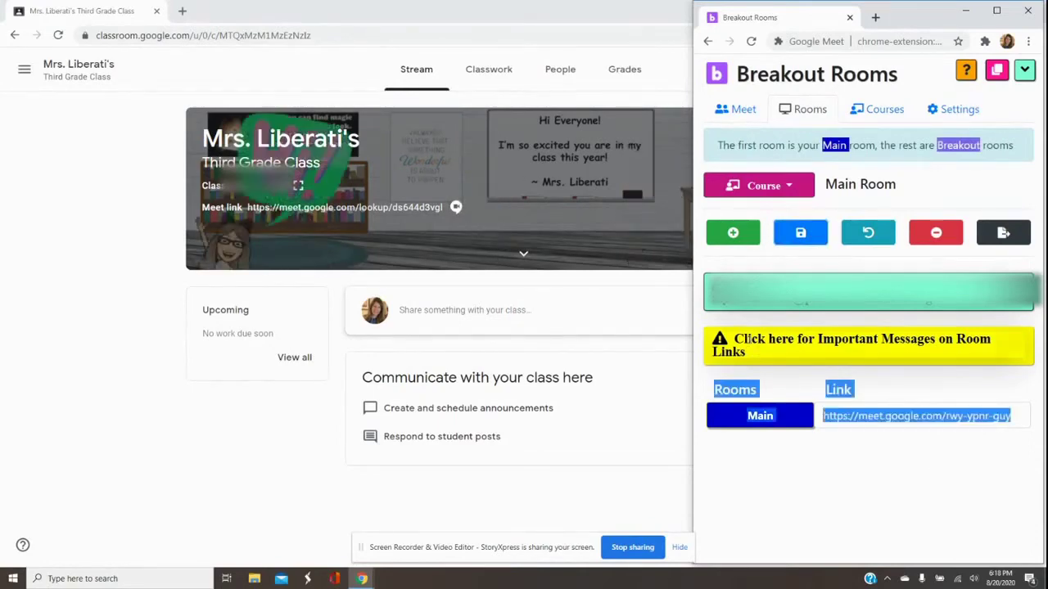
# Add a breakout room named "Small Group", give it a Meet link and save the room links.
pyautogui.click(733, 235)
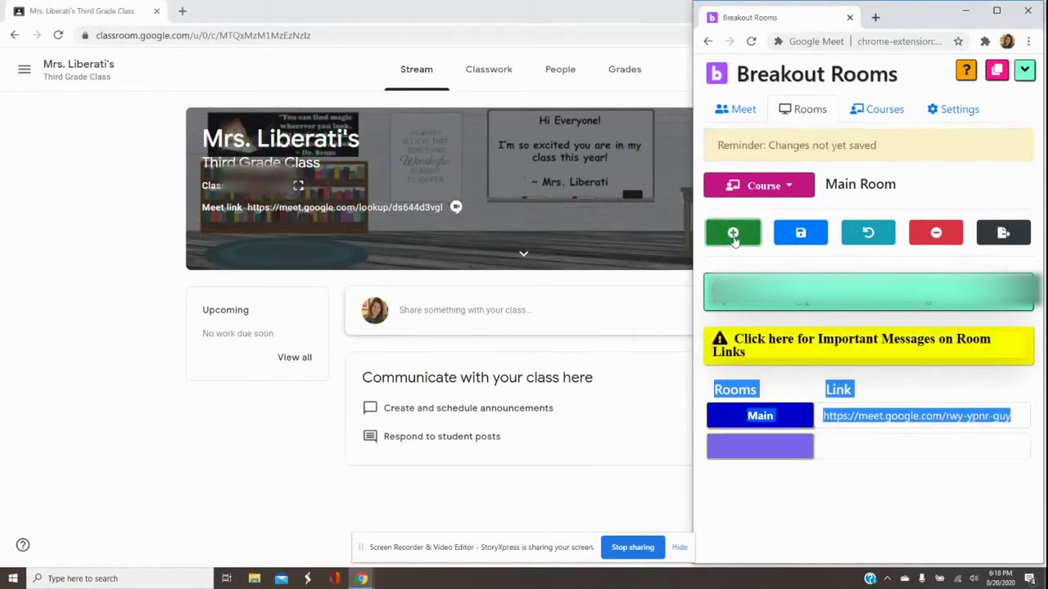
pyautogui.click(777, 538)
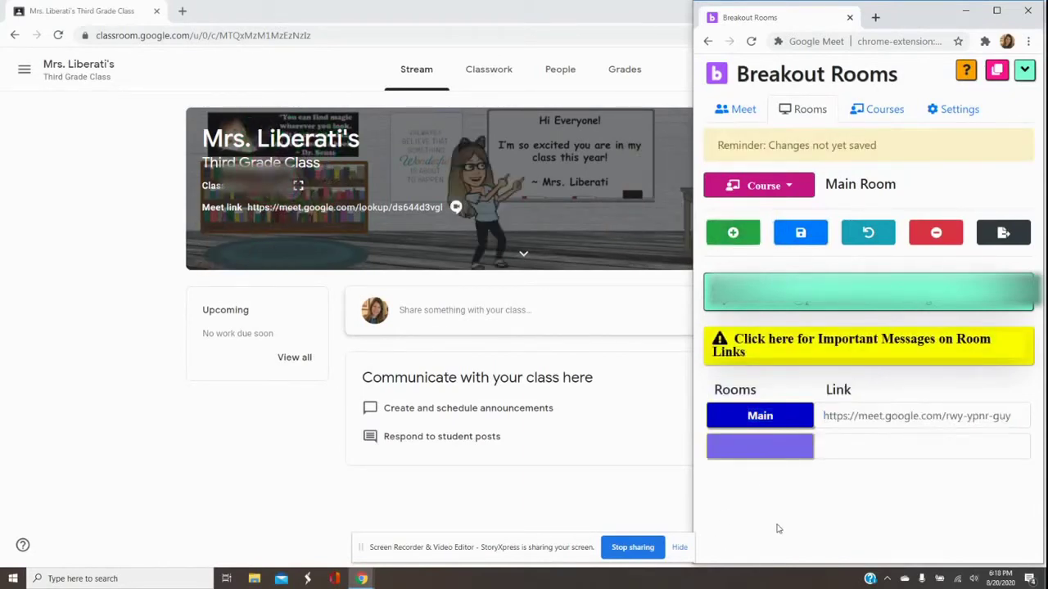
pyautogui.click(772, 448)
pyautogui.write('Small Group')
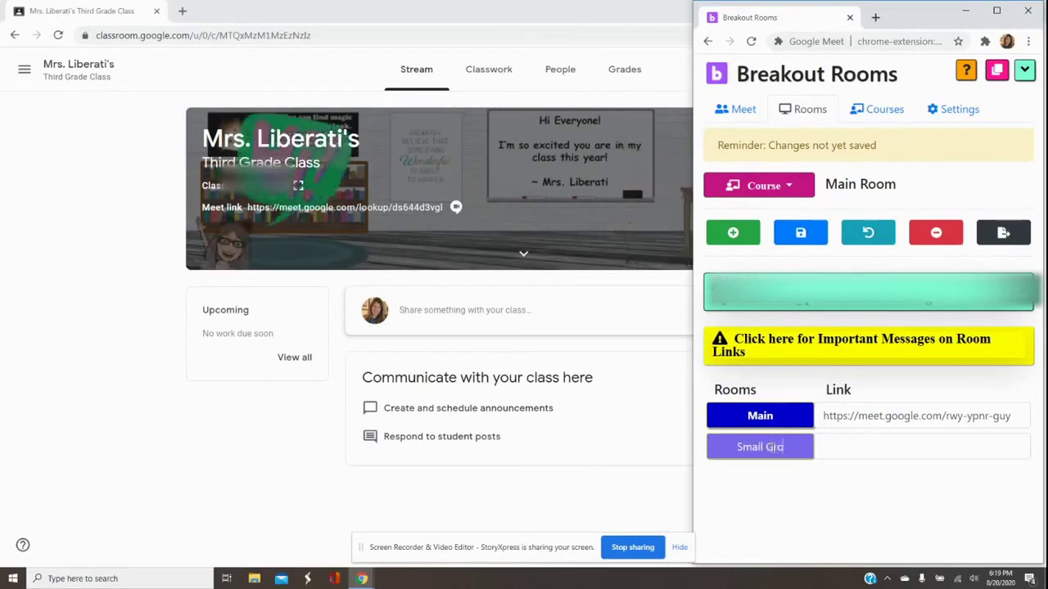
pyautogui.click(856, 453)
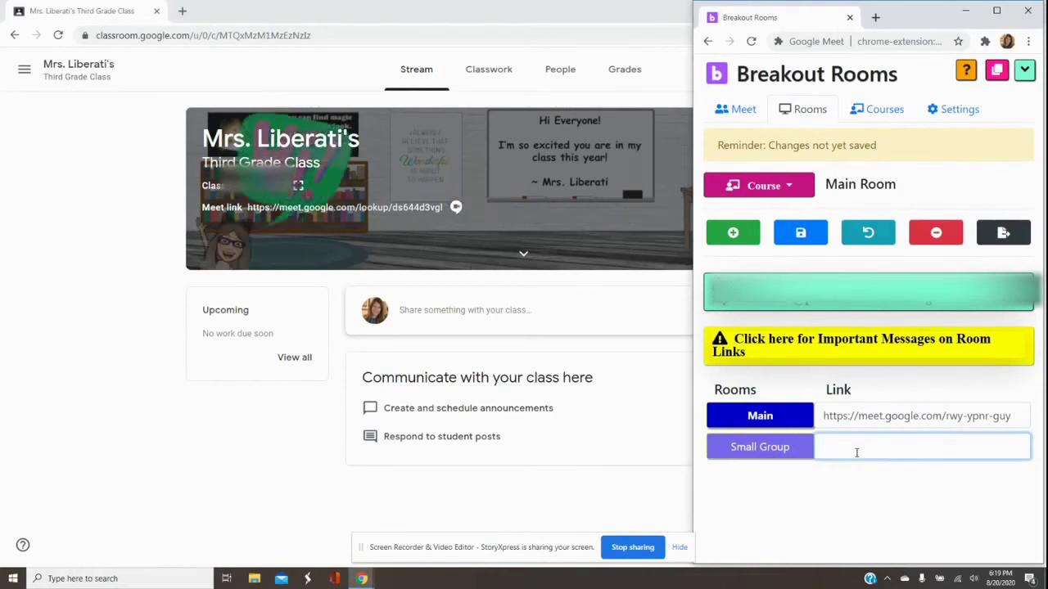
pyautogui.click(802, 236)
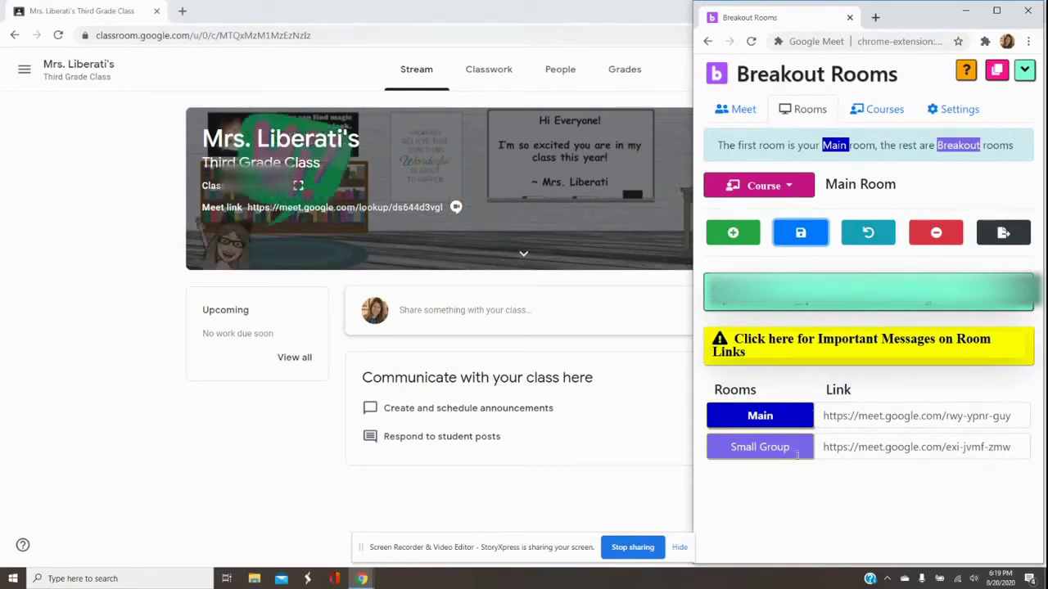
# Add another blank breakout room, remove it again and save the room links.
pyautogui.click(735, 235)
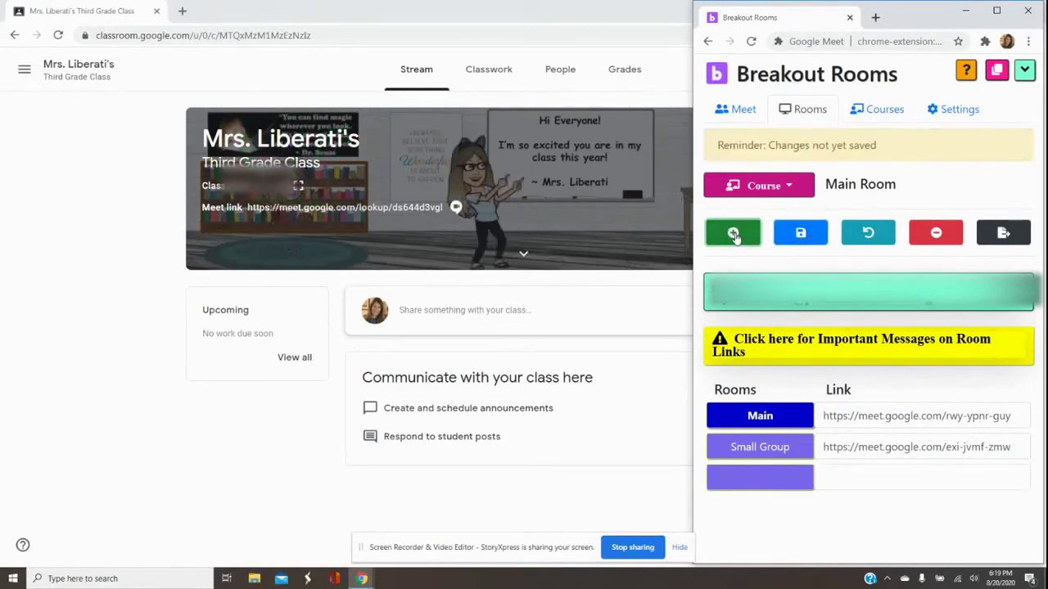
pyautogui.click(925, 235)
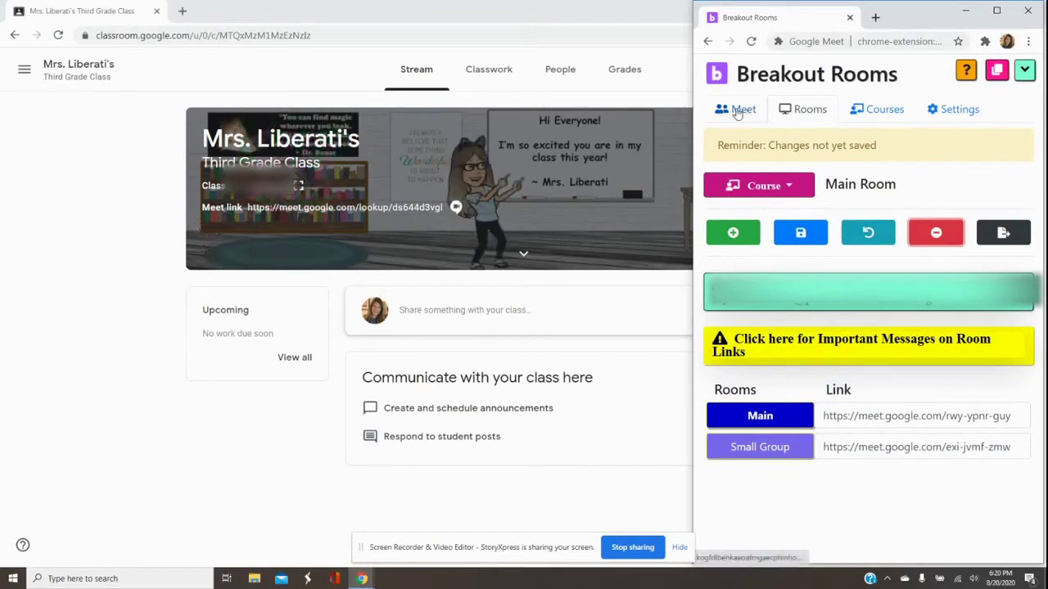
pyautogui.click(803, 231)
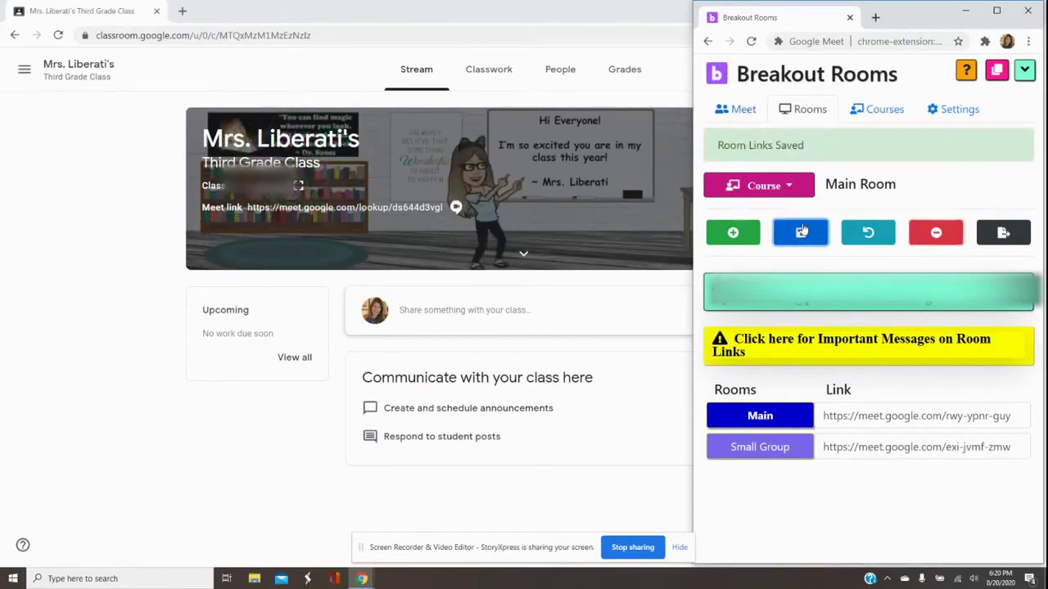
# In the Meet view's course options, keep the Main Room course and set the number of breakouts to 1.
pyautogui.click(726, 113)
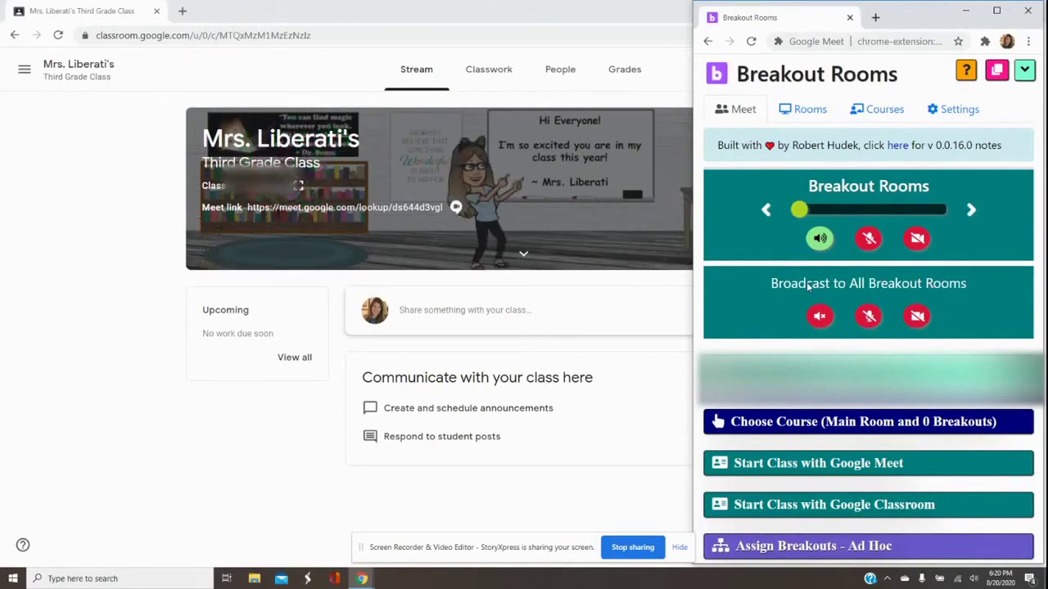
pyautogui.click(824, 426)
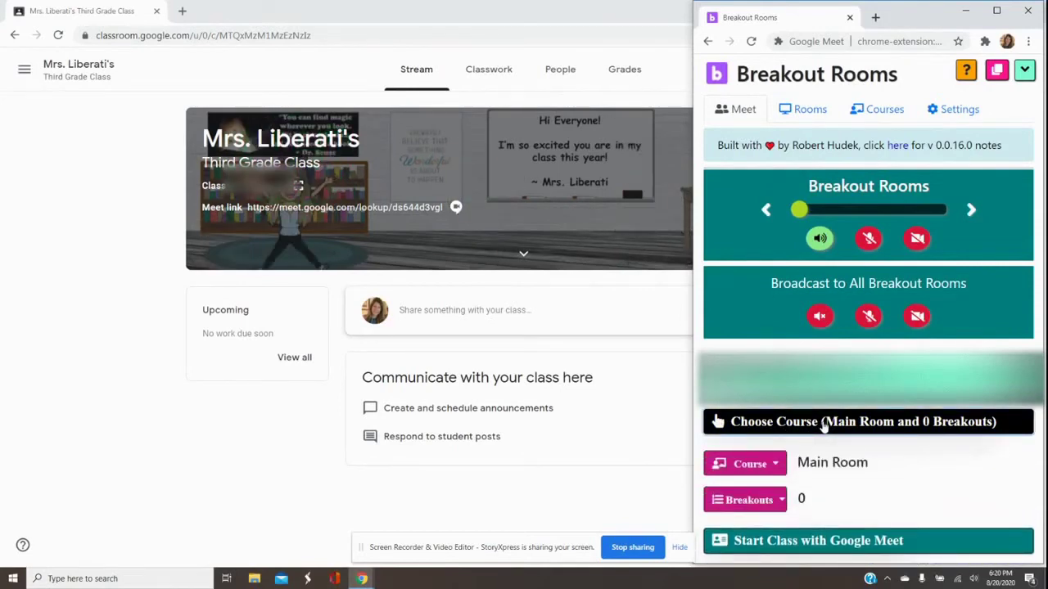
pyautogui.click(776, 465)
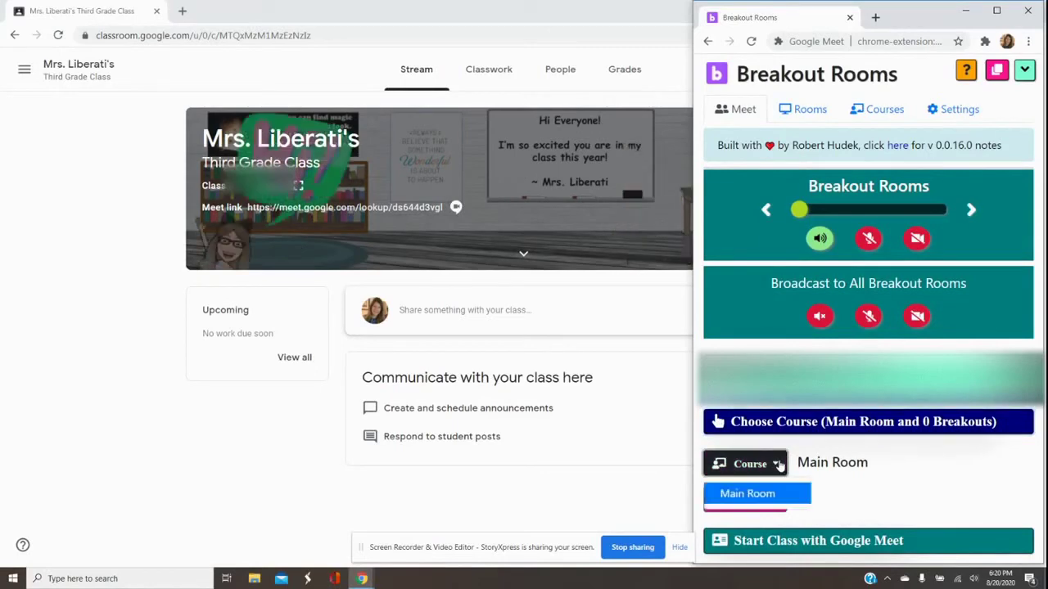
pyautogui.click(778, 464)
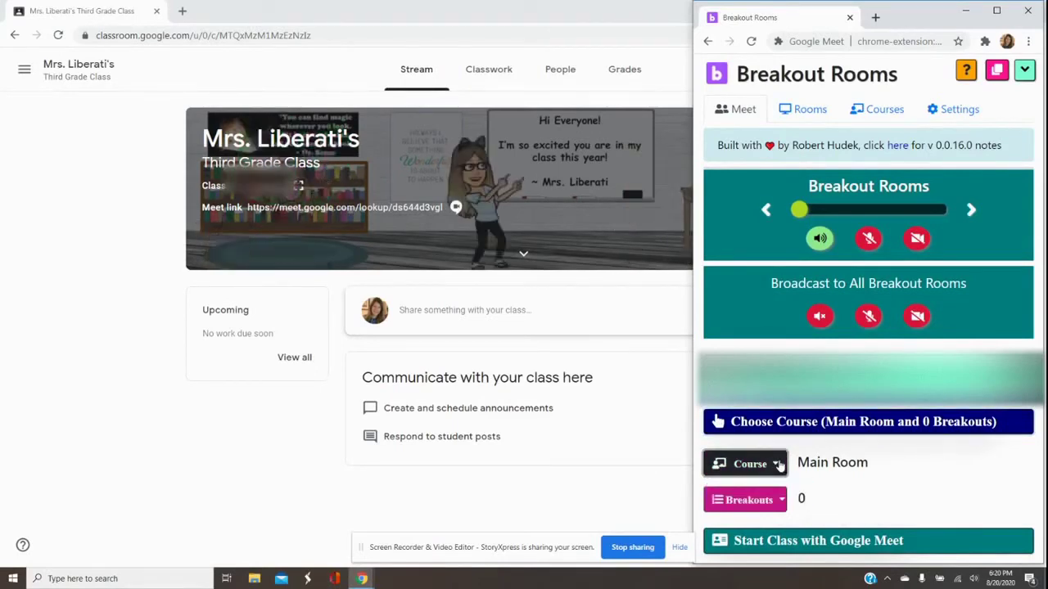
pyautogui.click(780, 500)
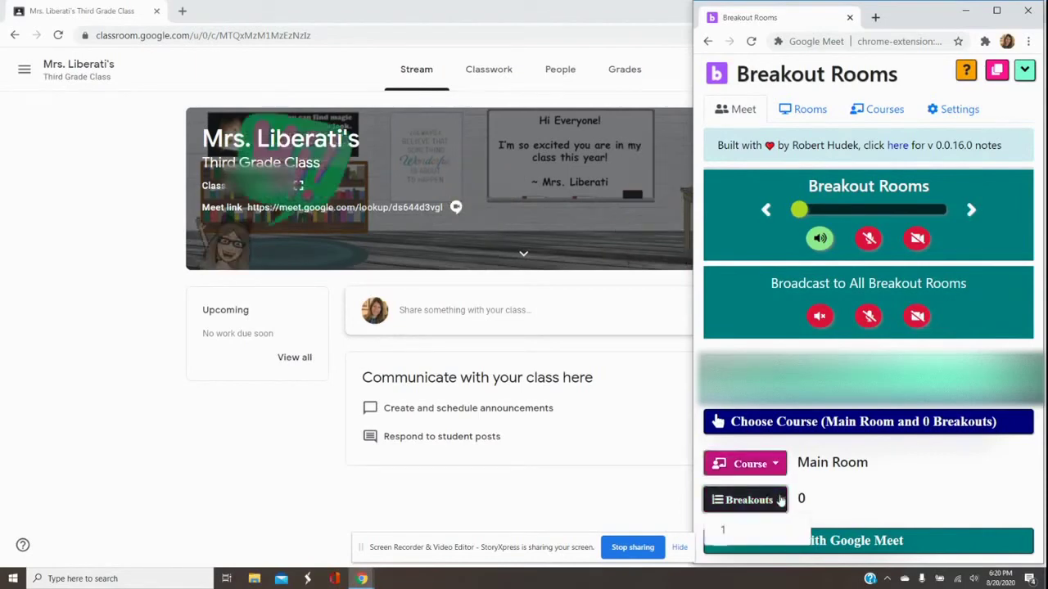
pyautogui.click(731, 530)
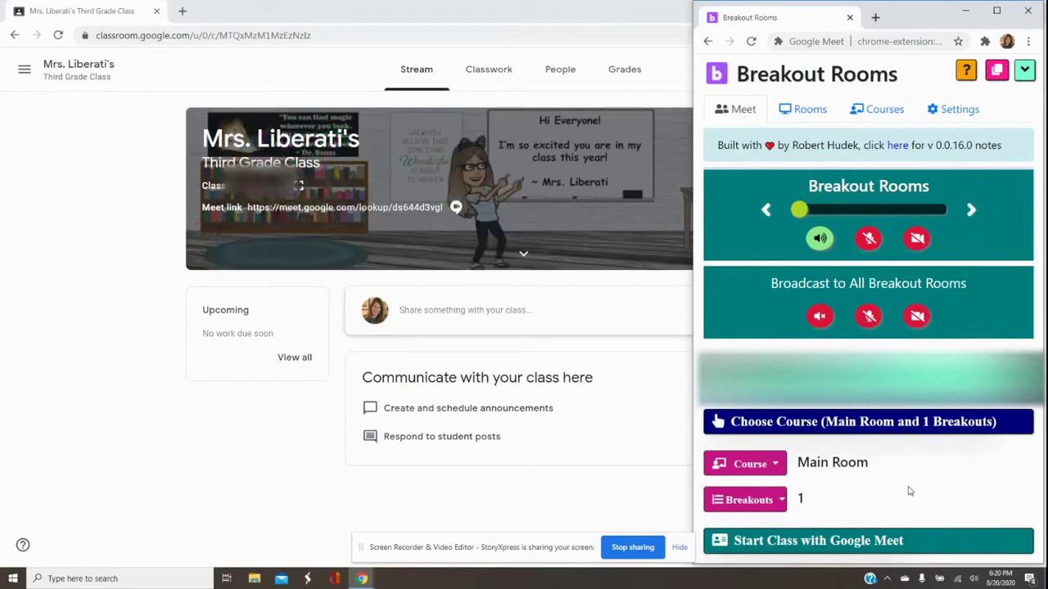
# Start the class with Google Meet by opening the main room and the breakouts, and place the Small Group window beside Main.
pyautogui.scroll(-3, 908, 491)
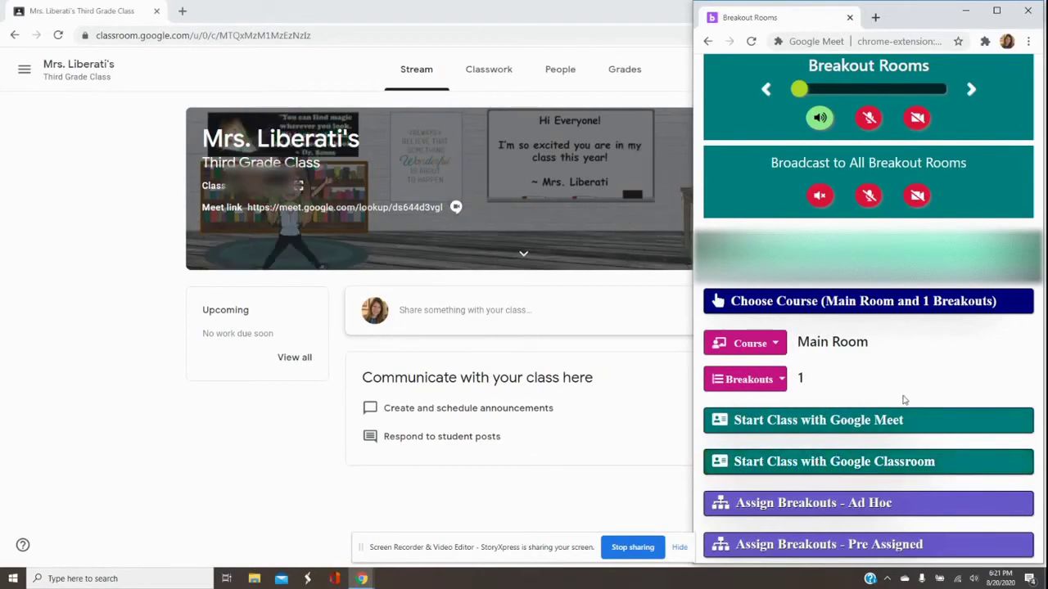
pyautogui.click(831, 421)
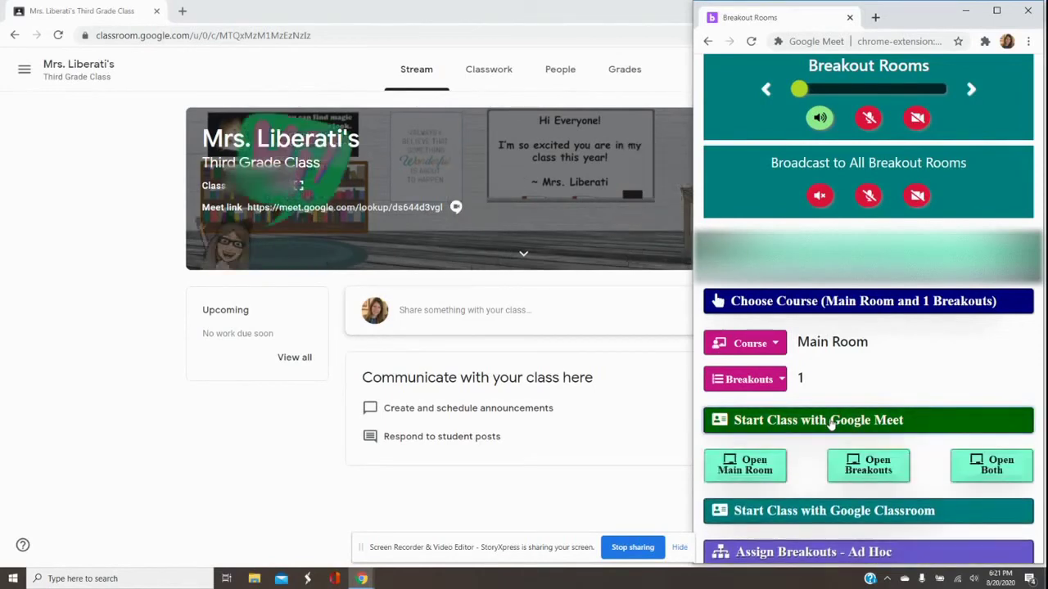
pyautogui.click(760, 474)
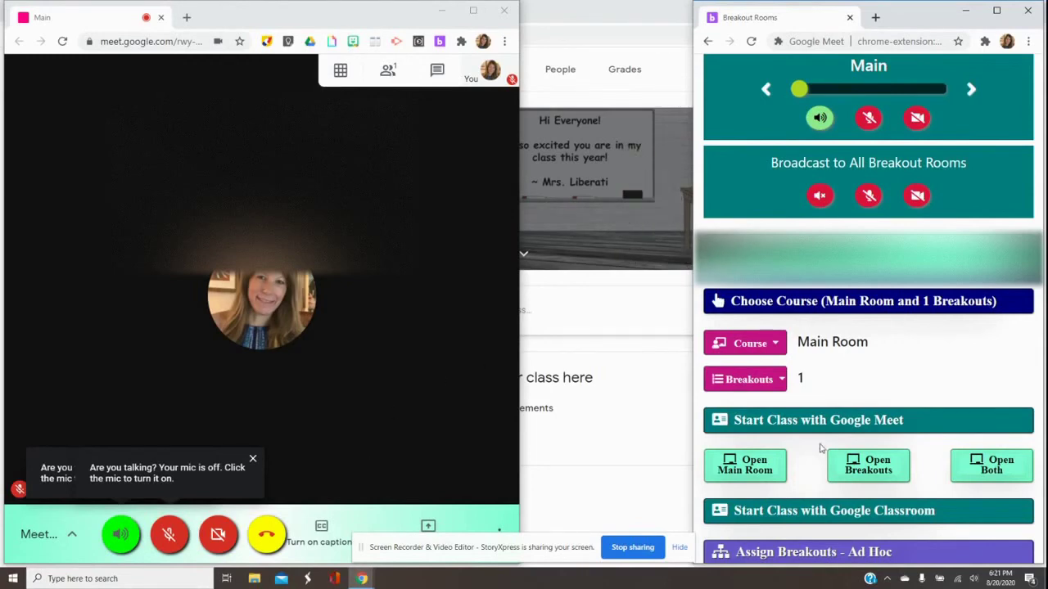
pyautogui.click(885, 471)
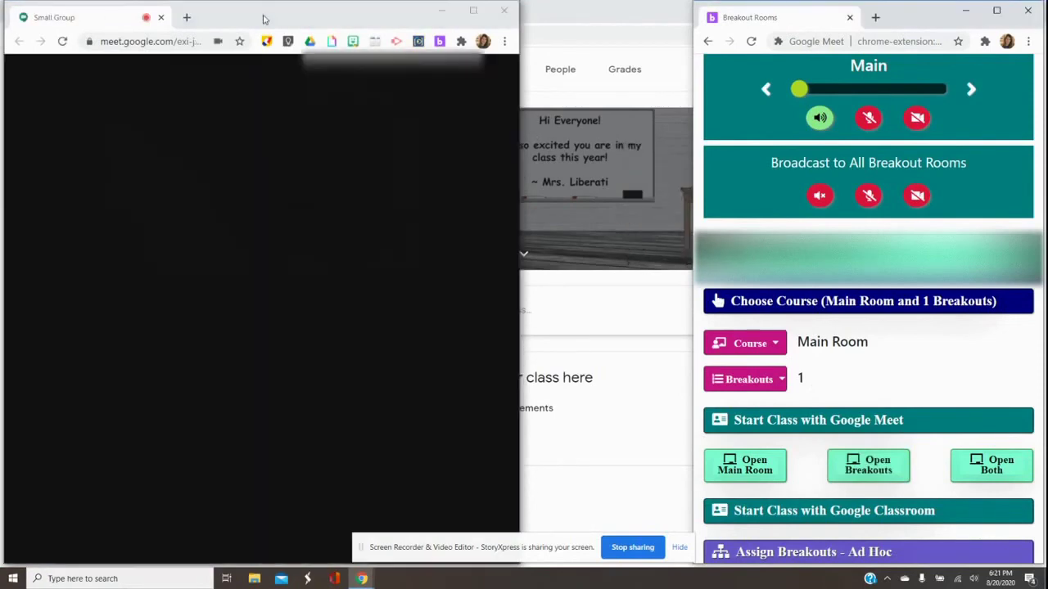
pyautogui.moveTo(273, 18); pyautogui.dragTo(753, 24)
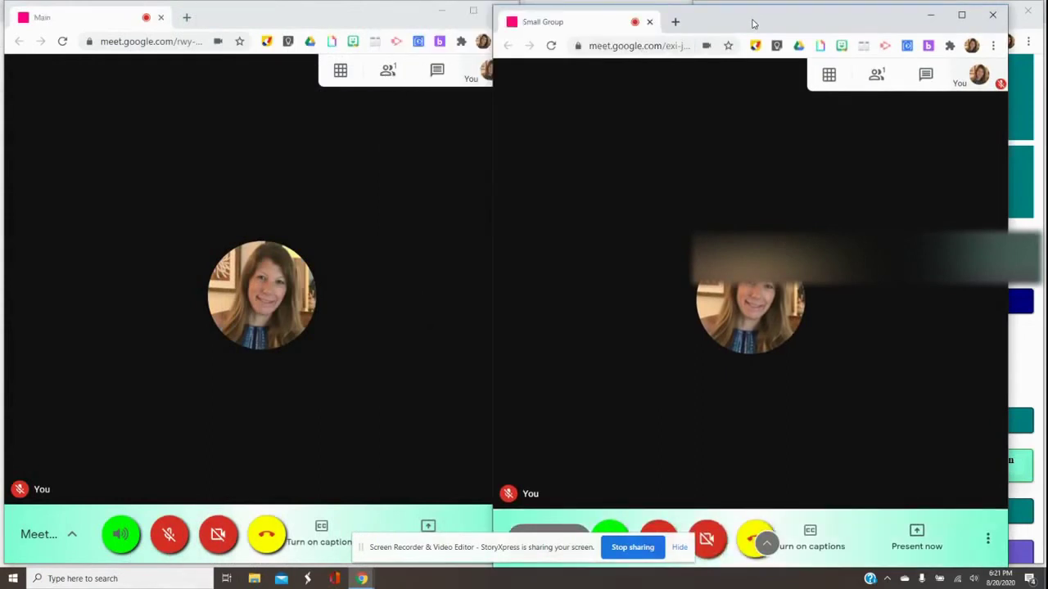
pyautogui.moveTo(753, 24); pyautogui.dragTo(597, 16)
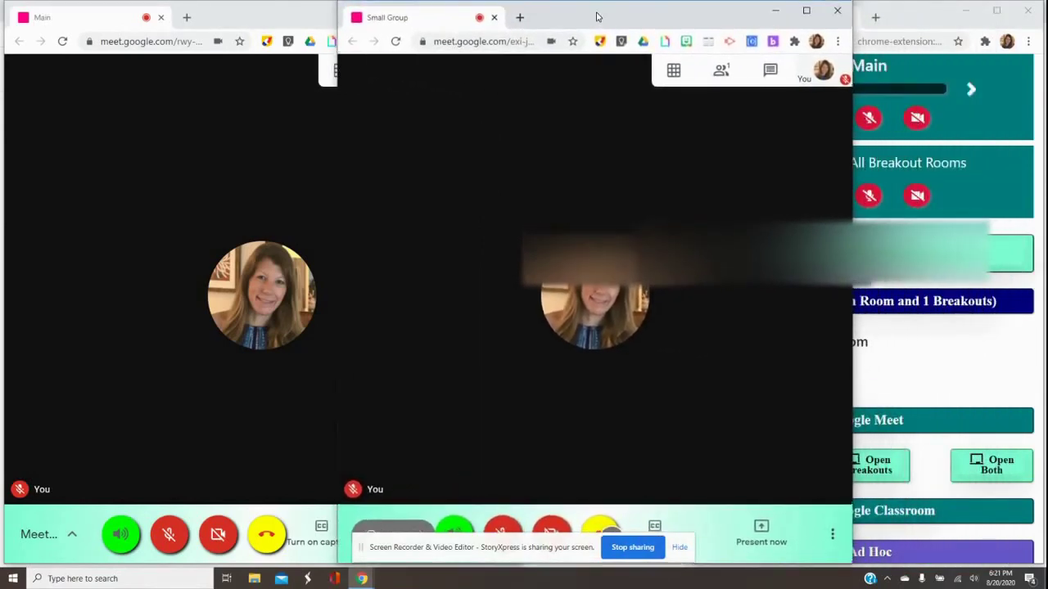
# Open the chat in the Main meeting with its message box active, and bring the Small Group window forward.
pyautogui.click(259, 140)
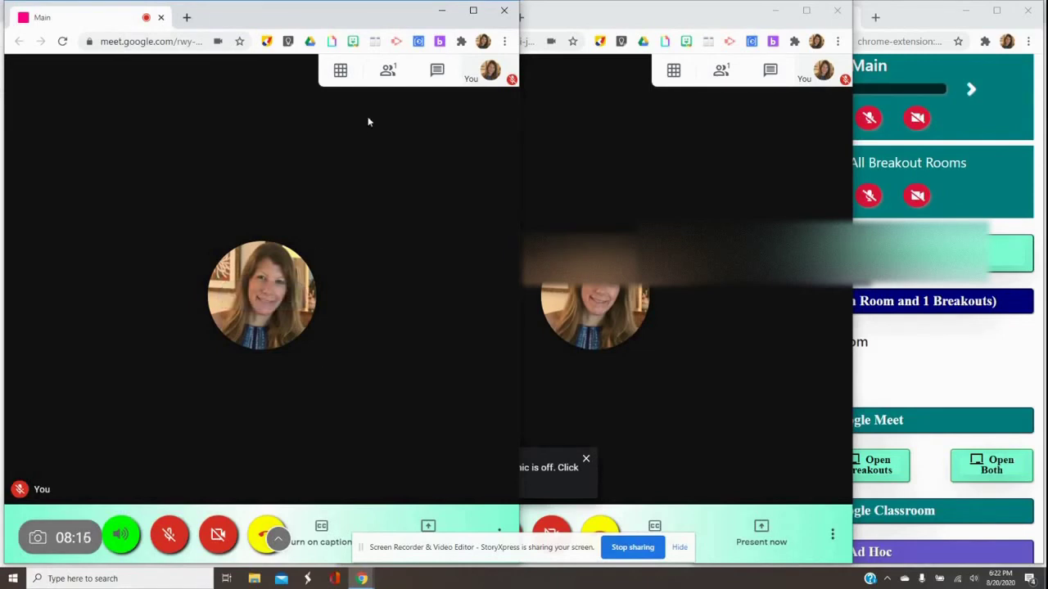
pyautogui.click(433, 79)
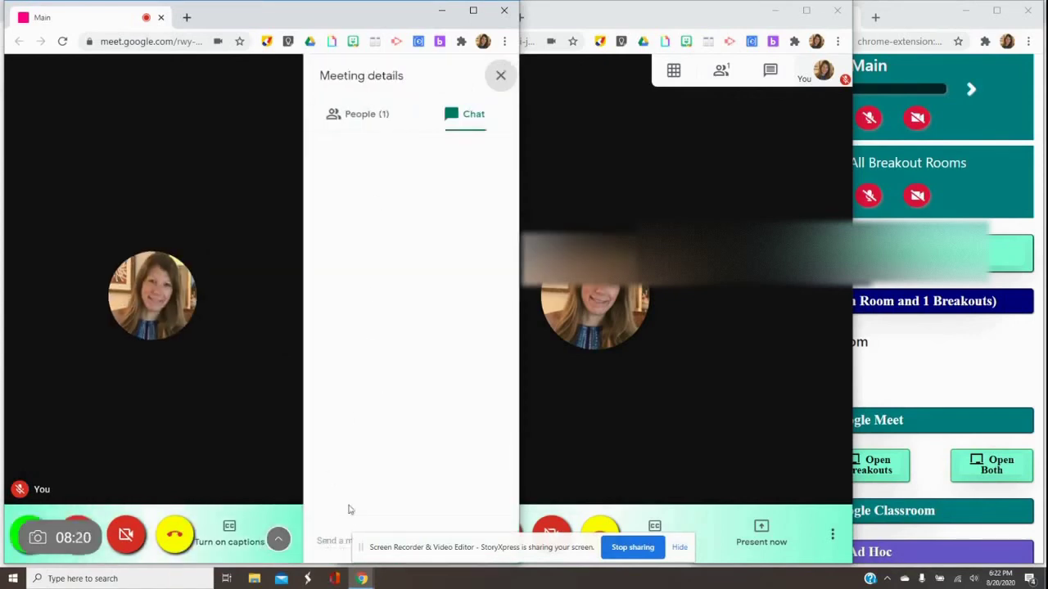
pyautogui.click(336, 528)
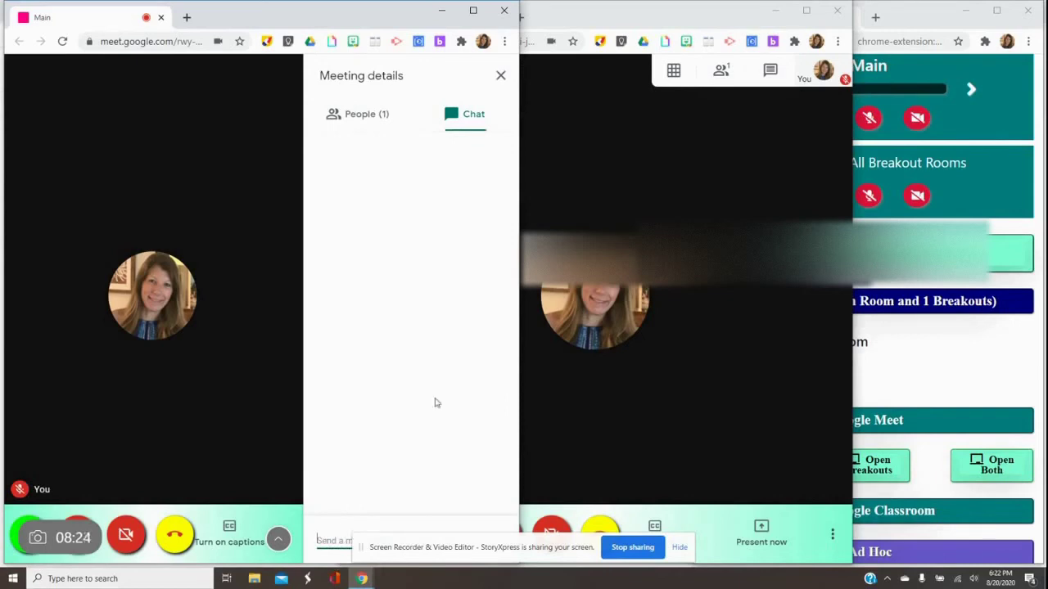
pyautogui.click(730, 304)
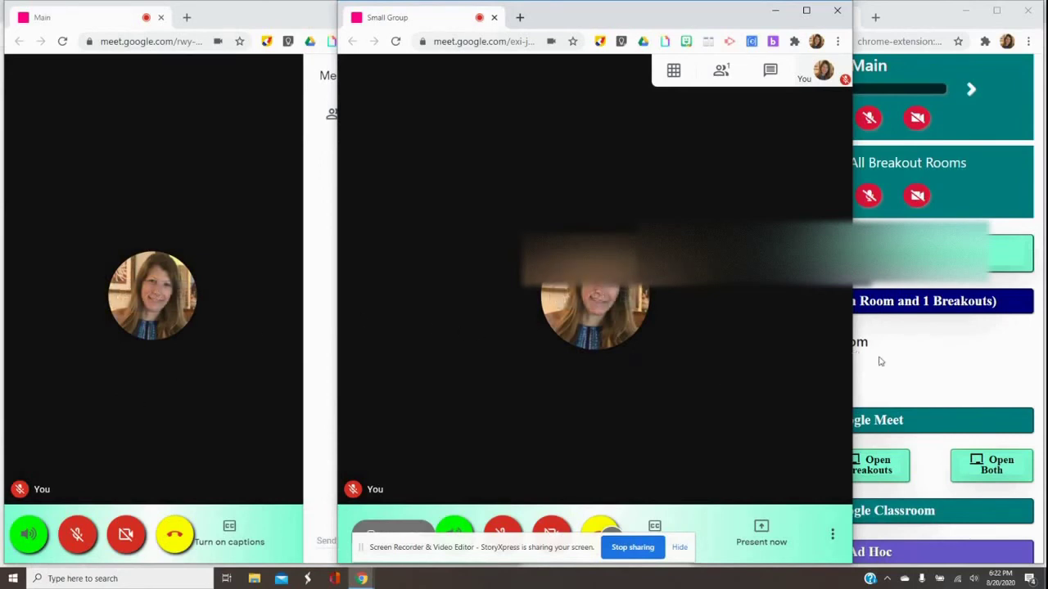
# Use the extension's room controls to switch from Main to Small Group, back to Main, and again to Small Group.
pyautogui.click(956, 350)
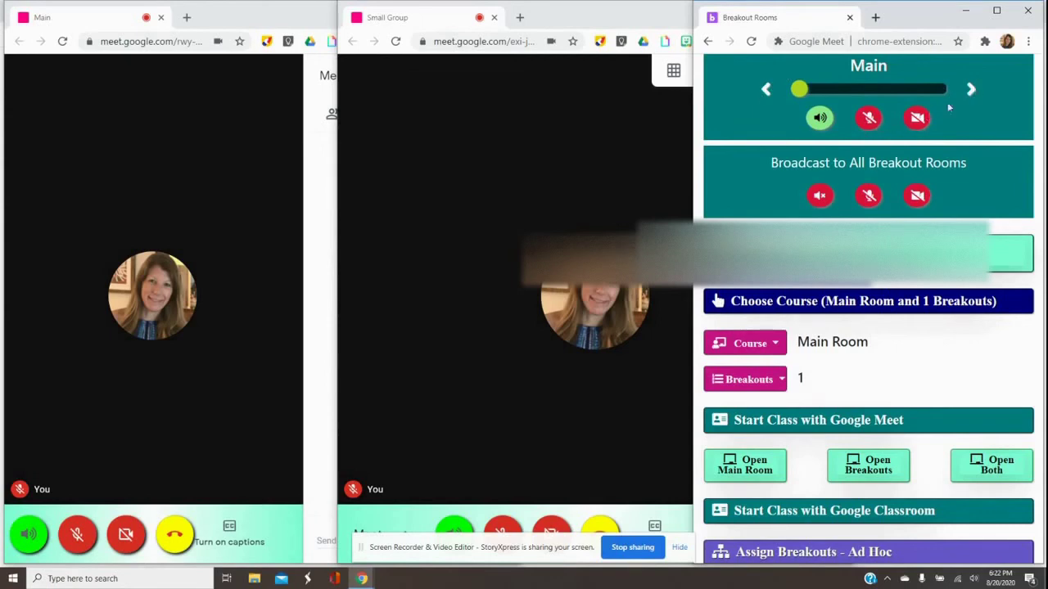
pyautogui.click(972, 90)
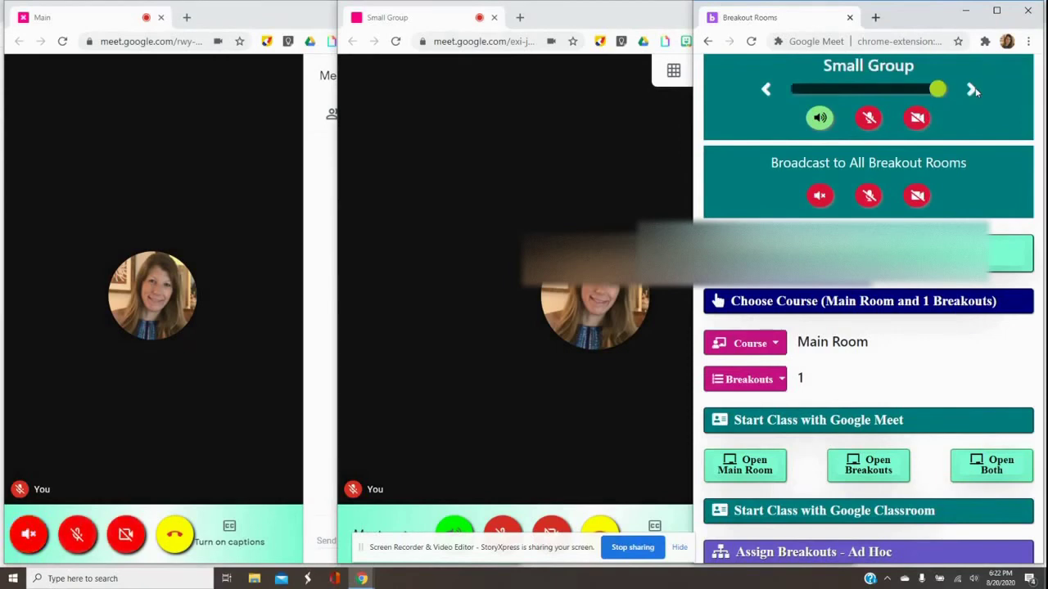
pyautogui.click(766, 90)
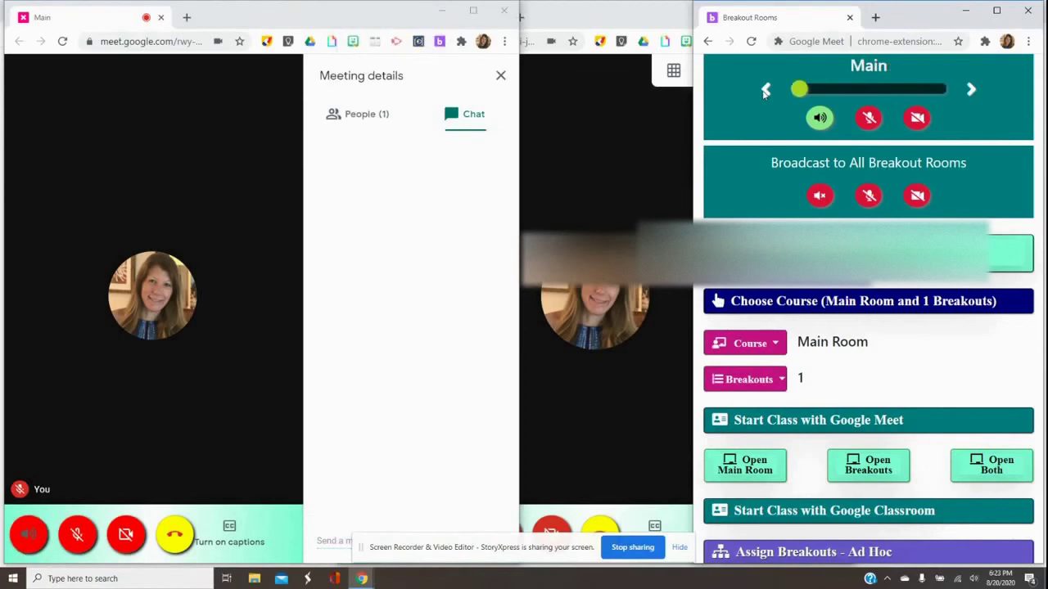
pyautogui.click(972, 90)
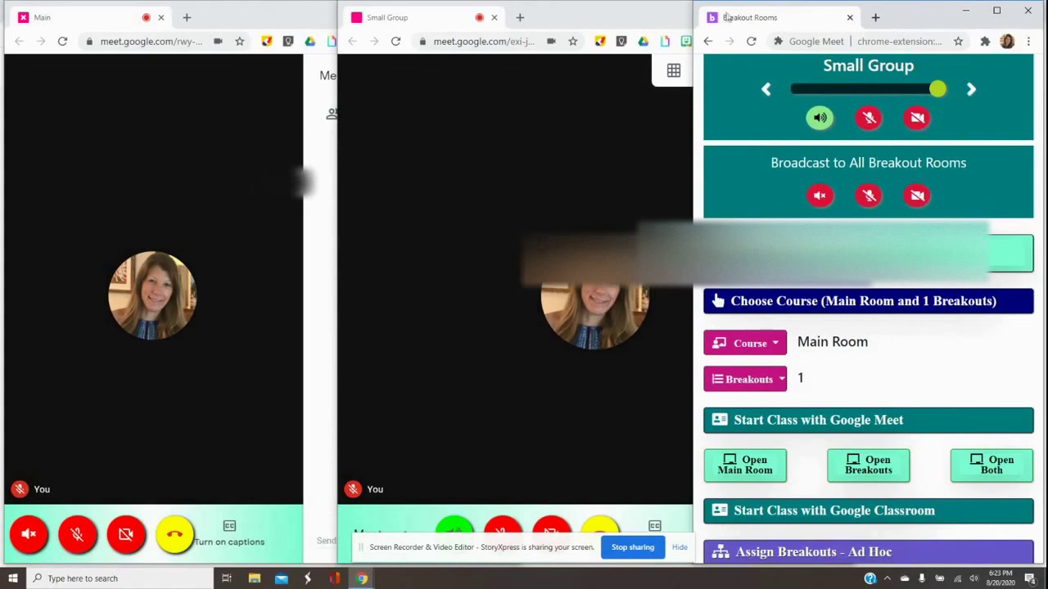
# Close the Small Group and Main meeting windows, and reopen the main room and the breakouts together from the extension.
pyautogui.click(591, 18)
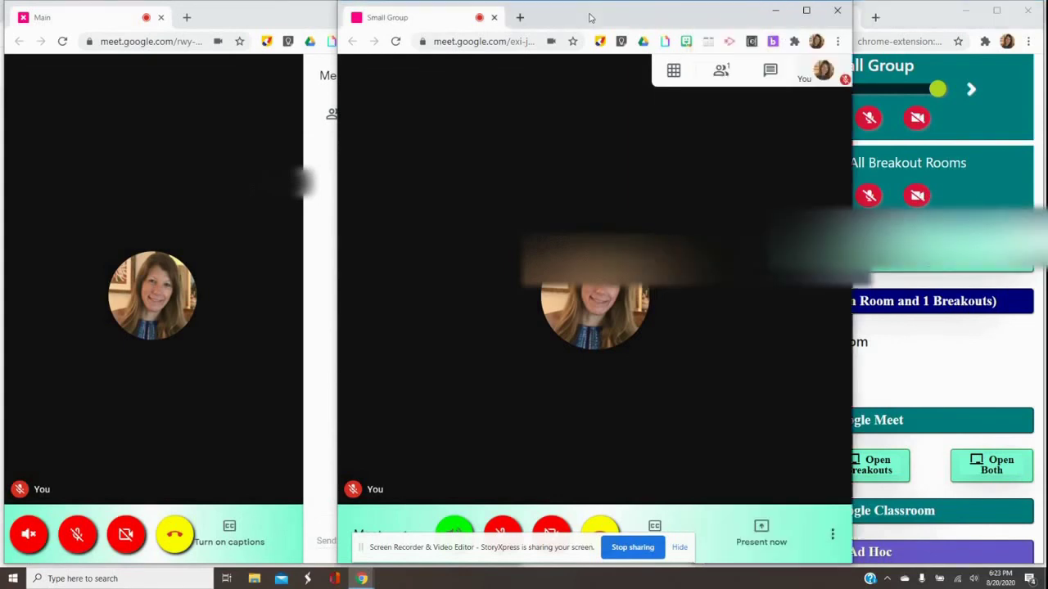
pyautogui.click(835, 9)
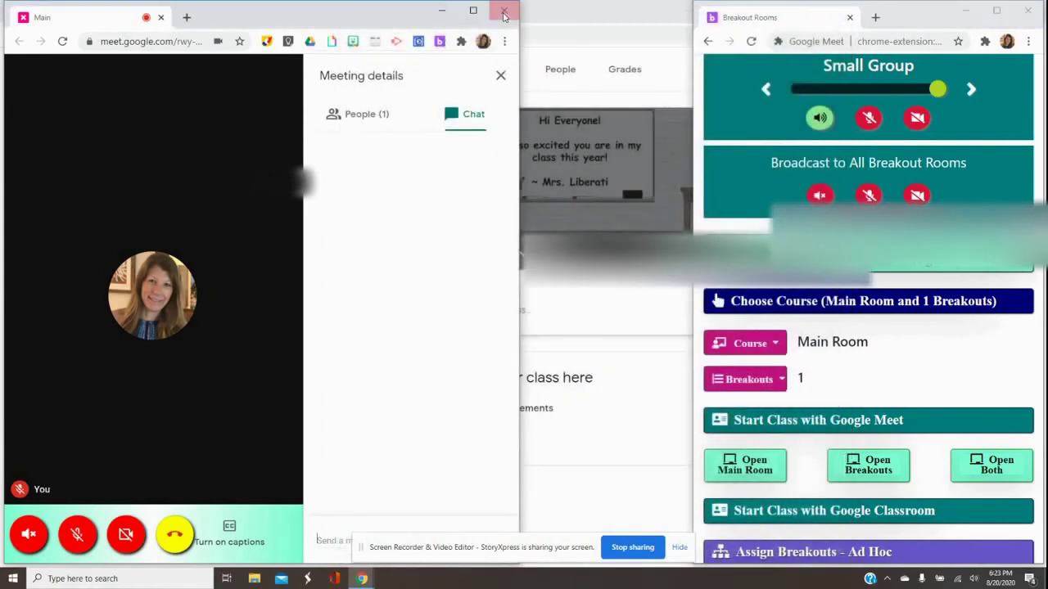
pyautogui.click(503, 11)
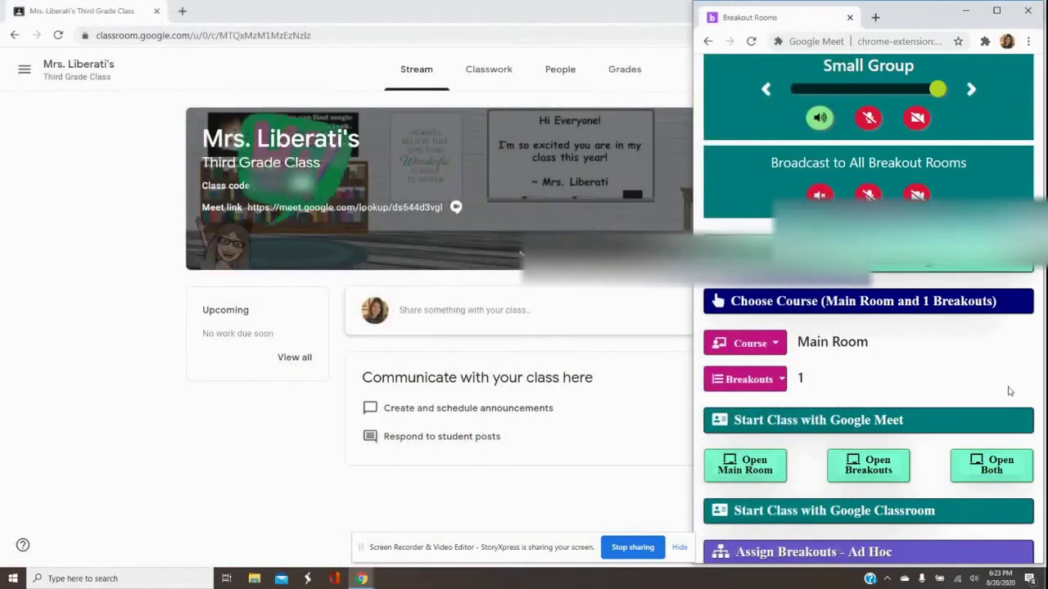
pyautogui.click(990, 472)
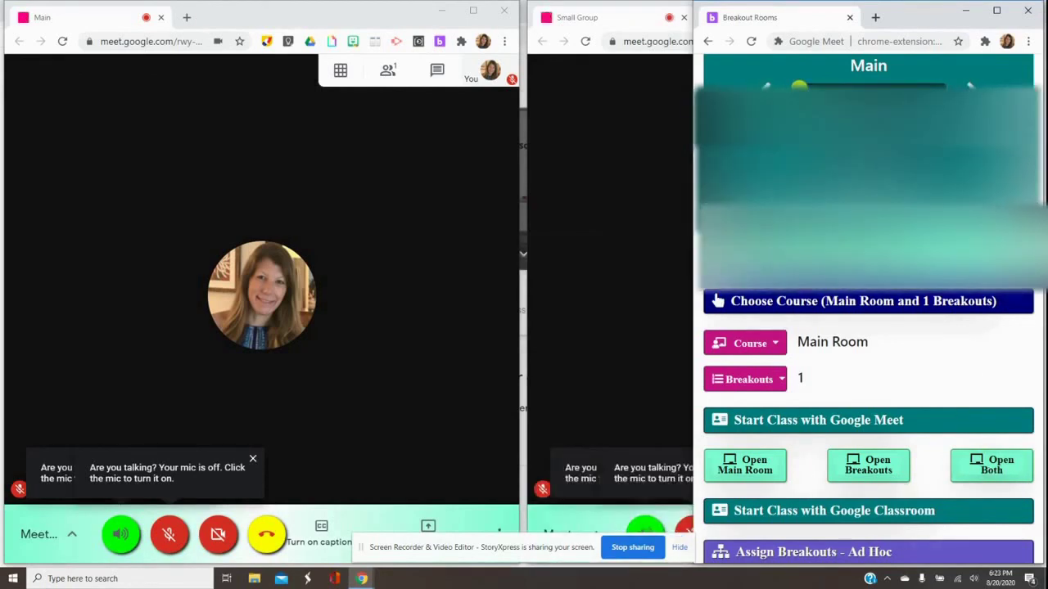
# Expand the Main Room Participant Controls in the extension to show the options for muting and removing participants.
pyautogui.scroll(-2, 717, 301)
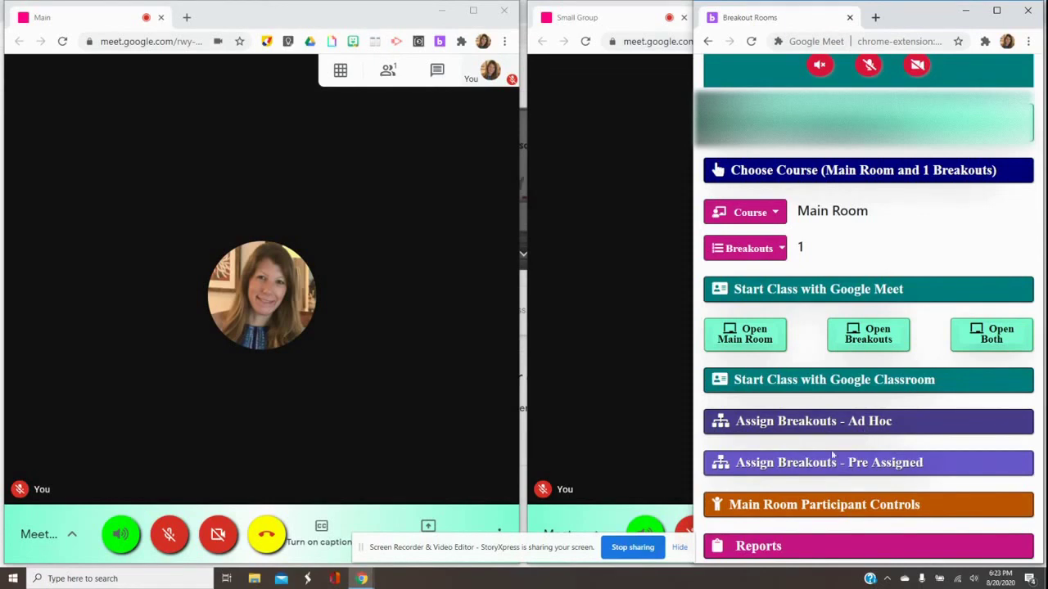
pyautogui.click(871, 507)
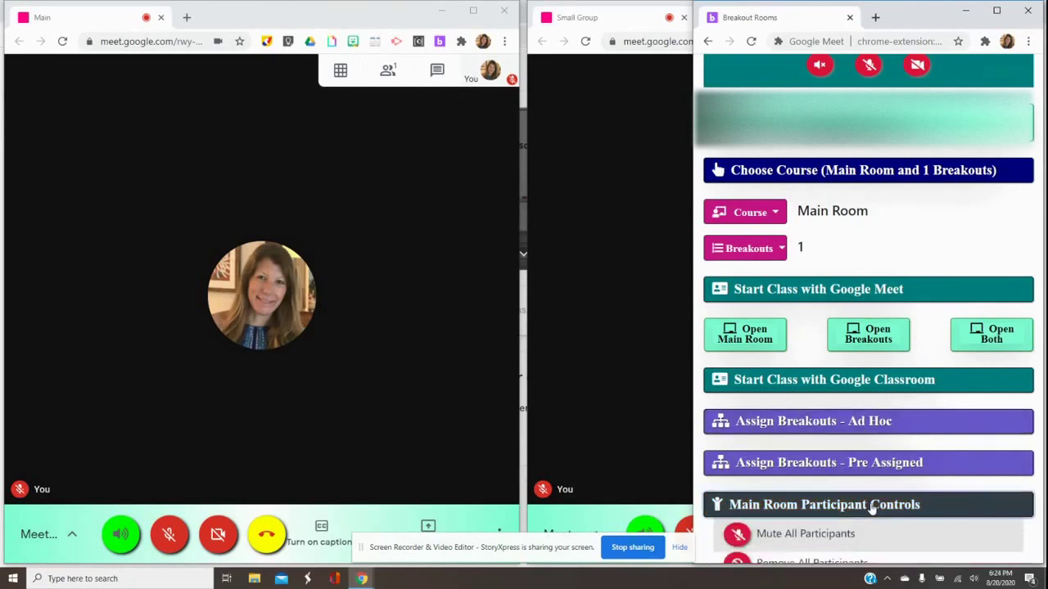
pyautogui.scroll(-1, 872, 507)
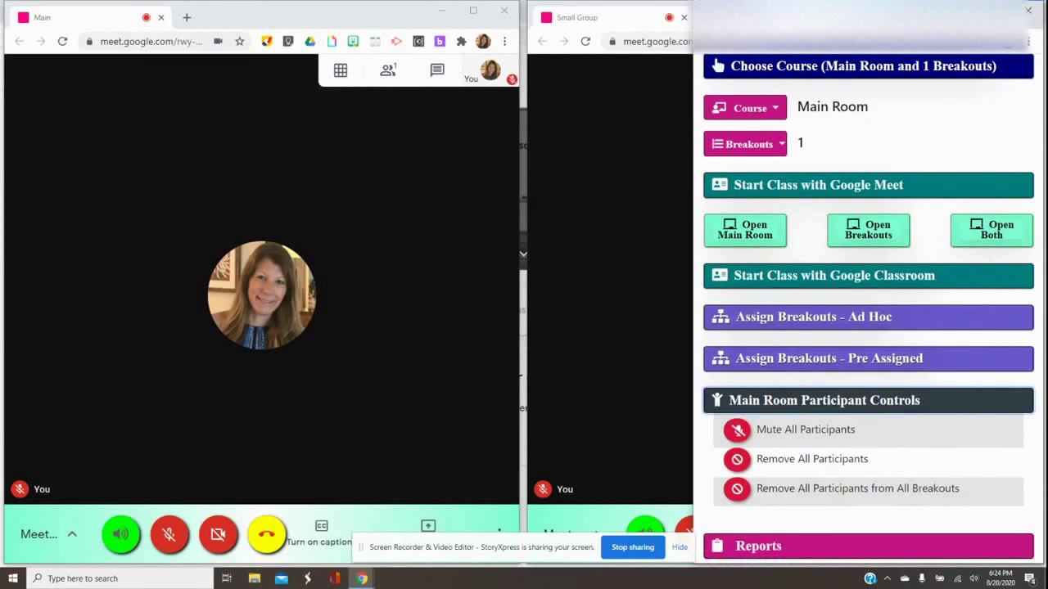